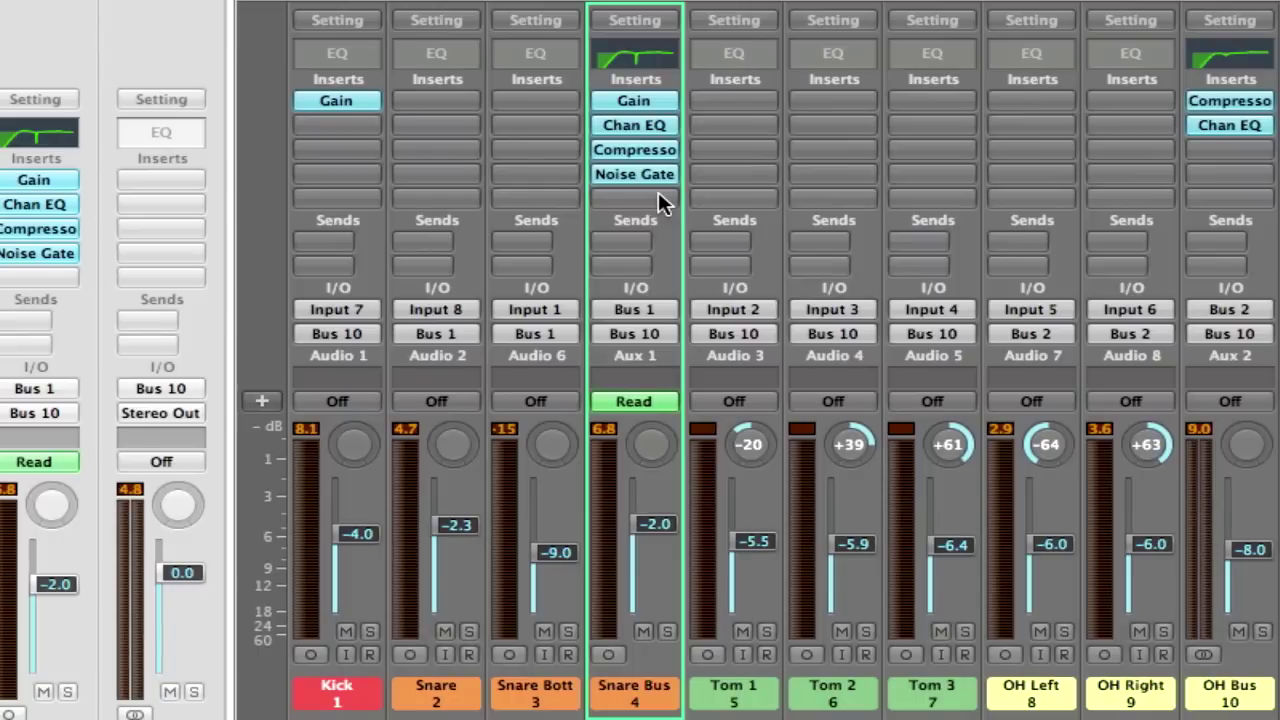
pyautogui.click(577, 238)
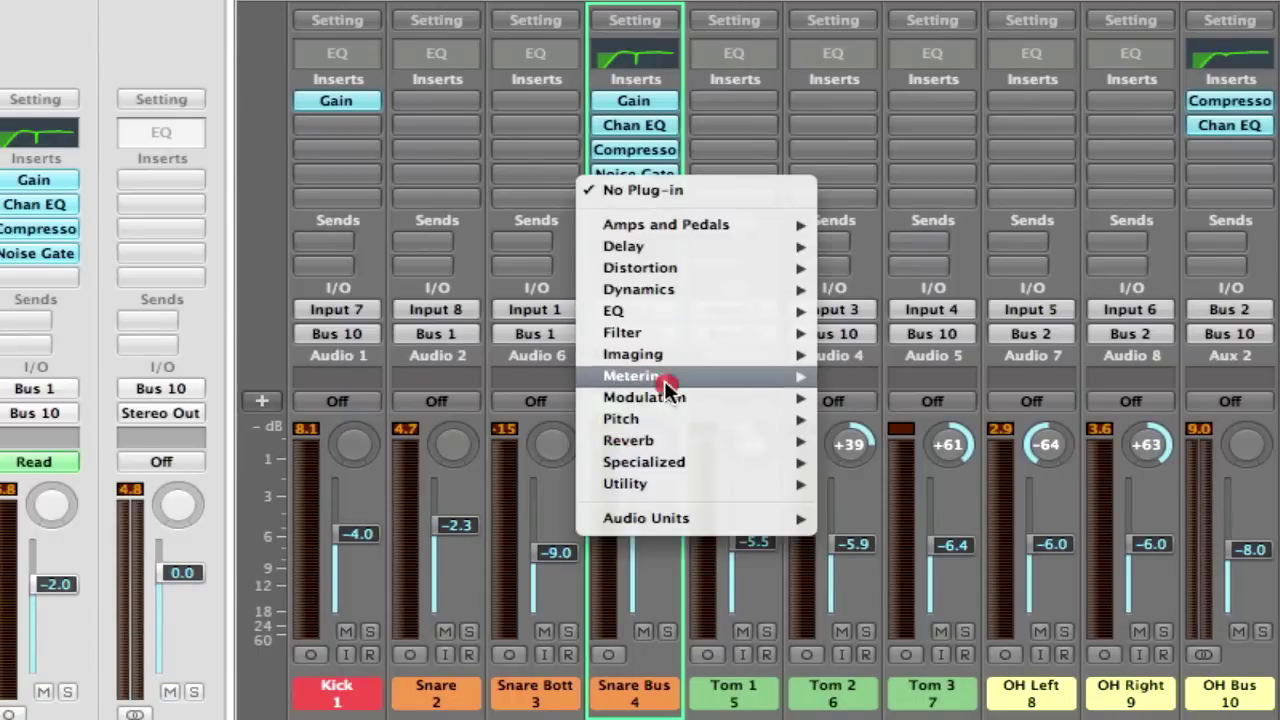
pyautogui.moveTo(698, 442)
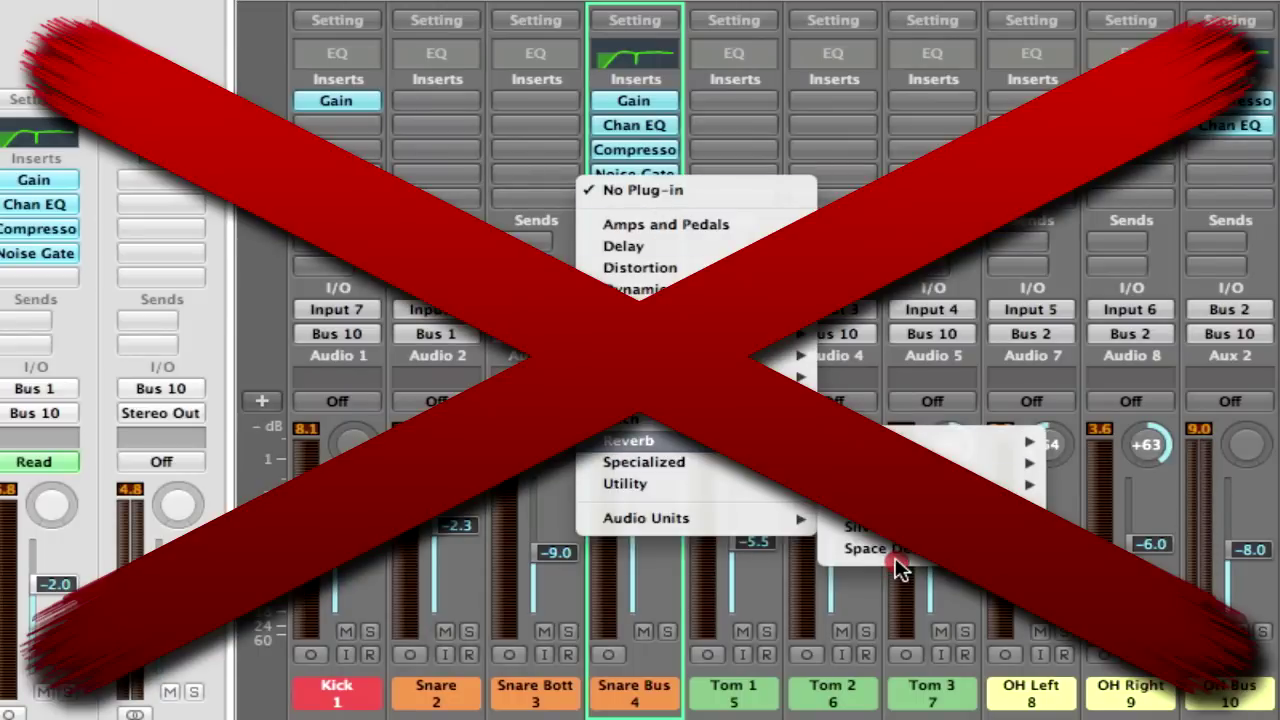
pyautogui.click(895, 557)
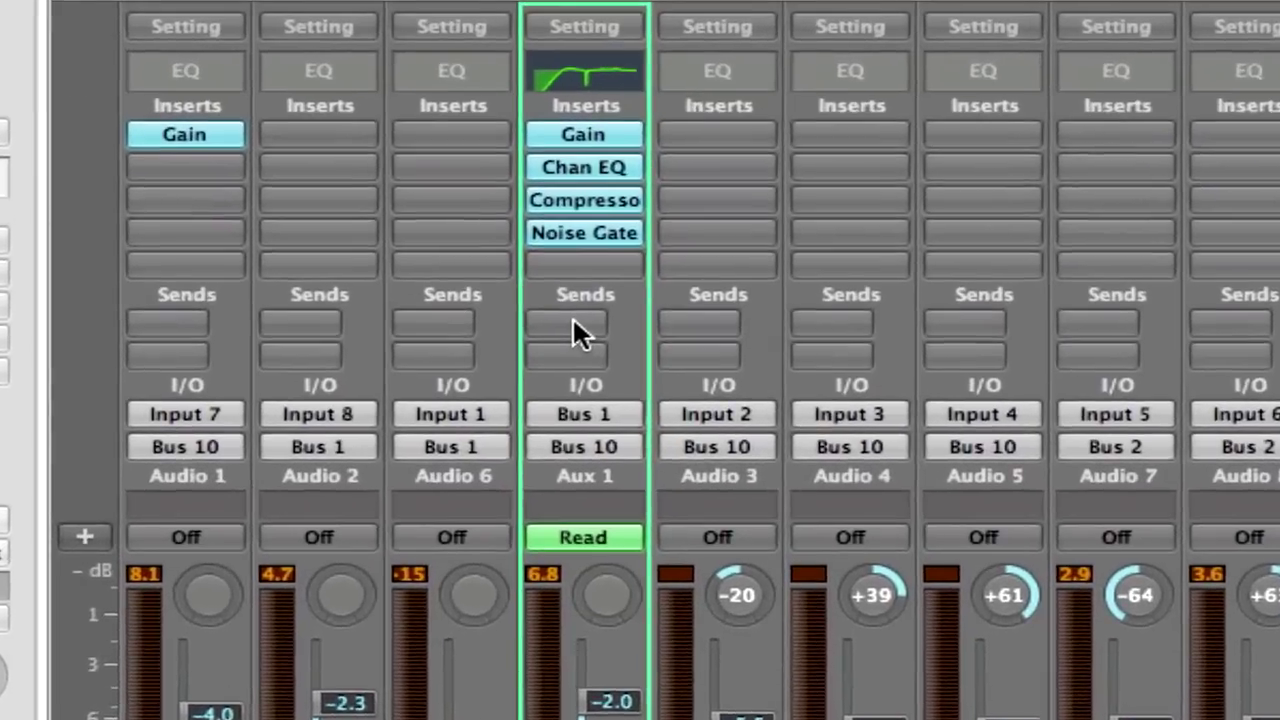
# Add a send to Bus 3 on the Snare Bus channel
pyautogui.click(627, 243)
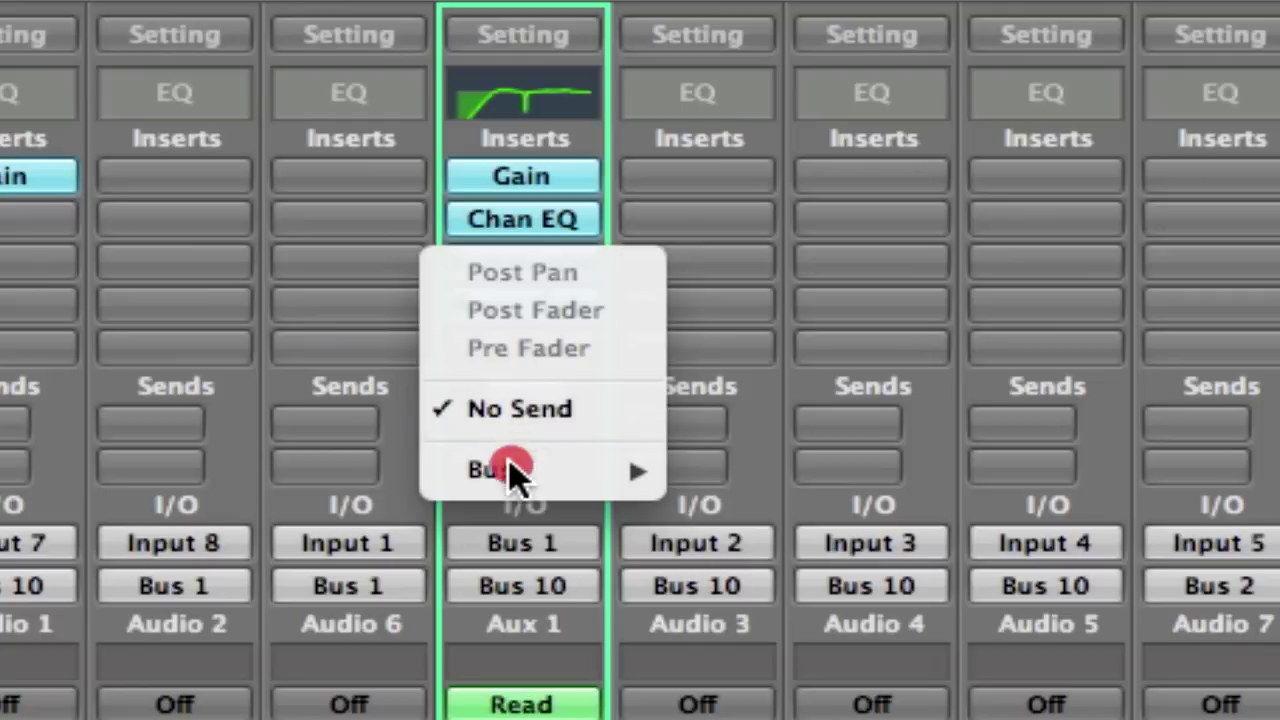
pyautogui.moveTo(515, 480)
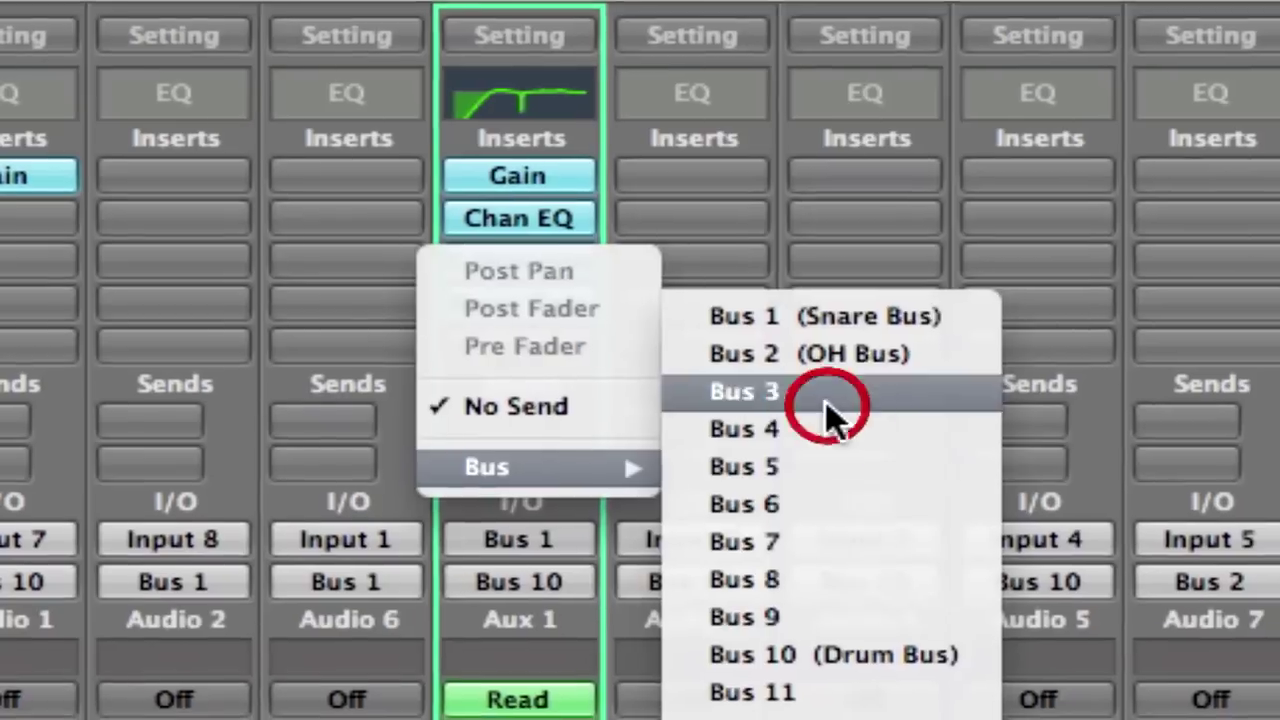
pyautogui.click(835, 415)
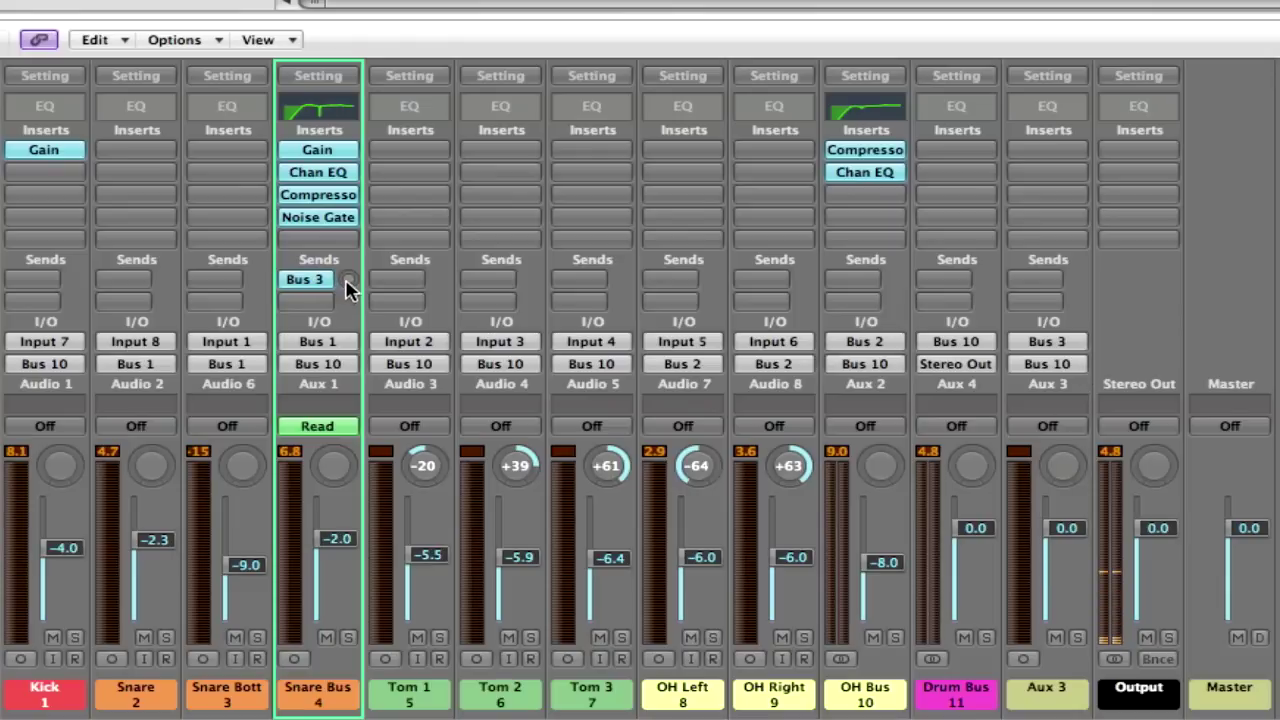
# Try raising the Bus 3 send level on Snare Bus, and reset it to its default level
pyautogui.moveTo(349, 287); pyautogui.dragTo(347, 238)
pyautogui.moveTo(346, 291); pyautogui.dragTo(349, 223)
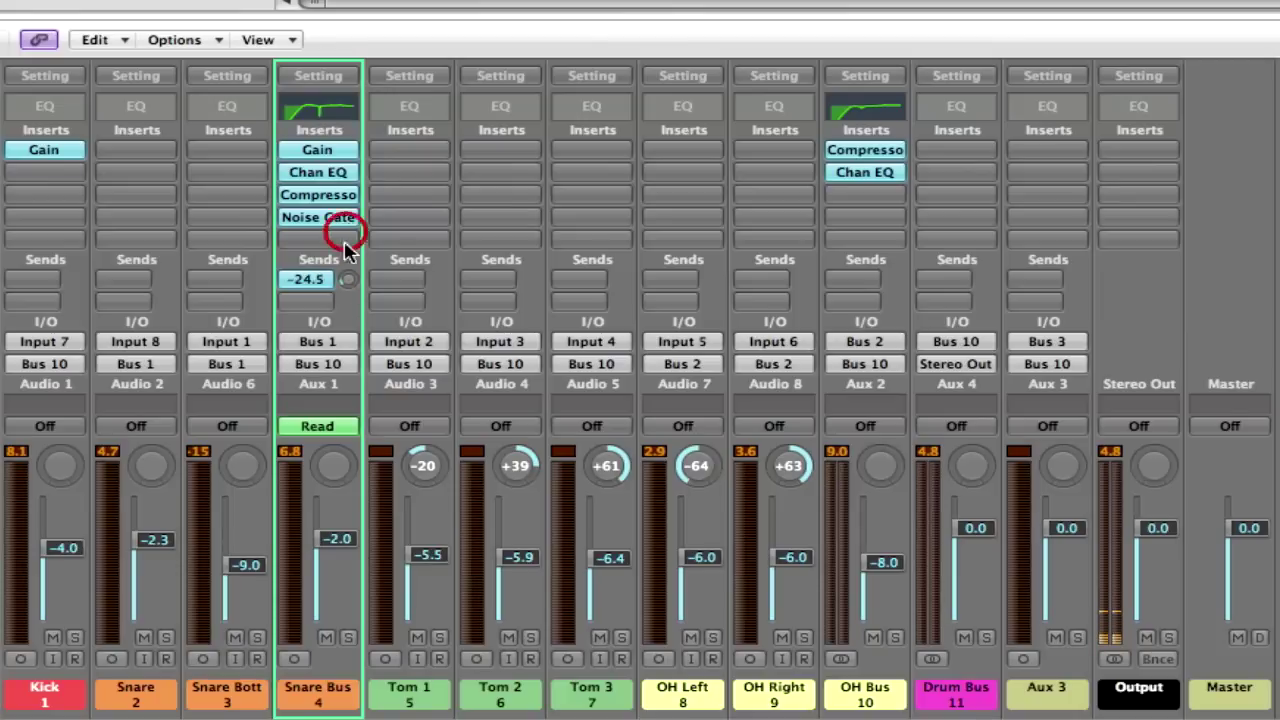
pyautogui.click(346, 280)
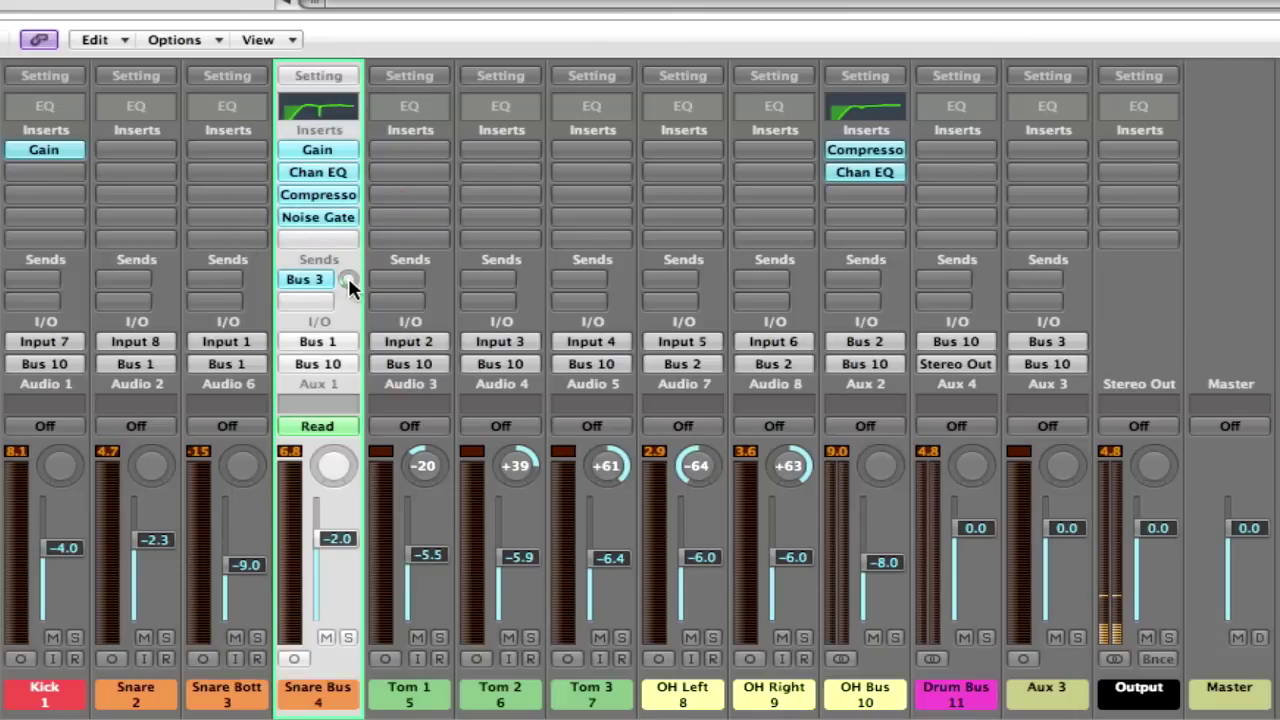
pyautogui.moveTo(346, 280)
pyautogui.mouseDown()
pyautogui.moveTo(349, 236)
pyautogui.moveTo(348, 305)
pyautogui.moveTo(350, 259)
pyautogui.moveTo(346, 286)
pyautogui.mouseUp()
pyautogui.keyDown('alt'); pyautogui.click(346, 281); pyautogui.keyUp('alt')
# Rename the Aux 3 channel as Snare Verb
pyautogui.click(1068, 680)
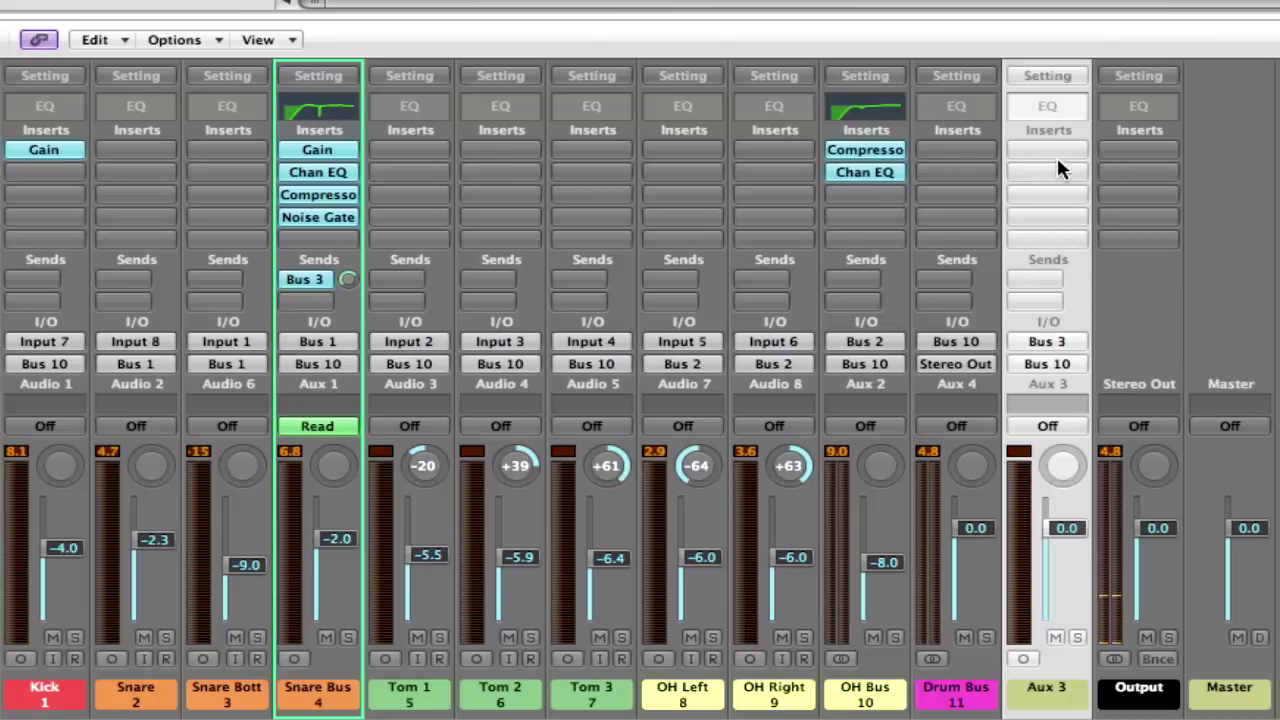
pyautogui.doubleClick(1048, 688)
pyautogui.write('Snar')
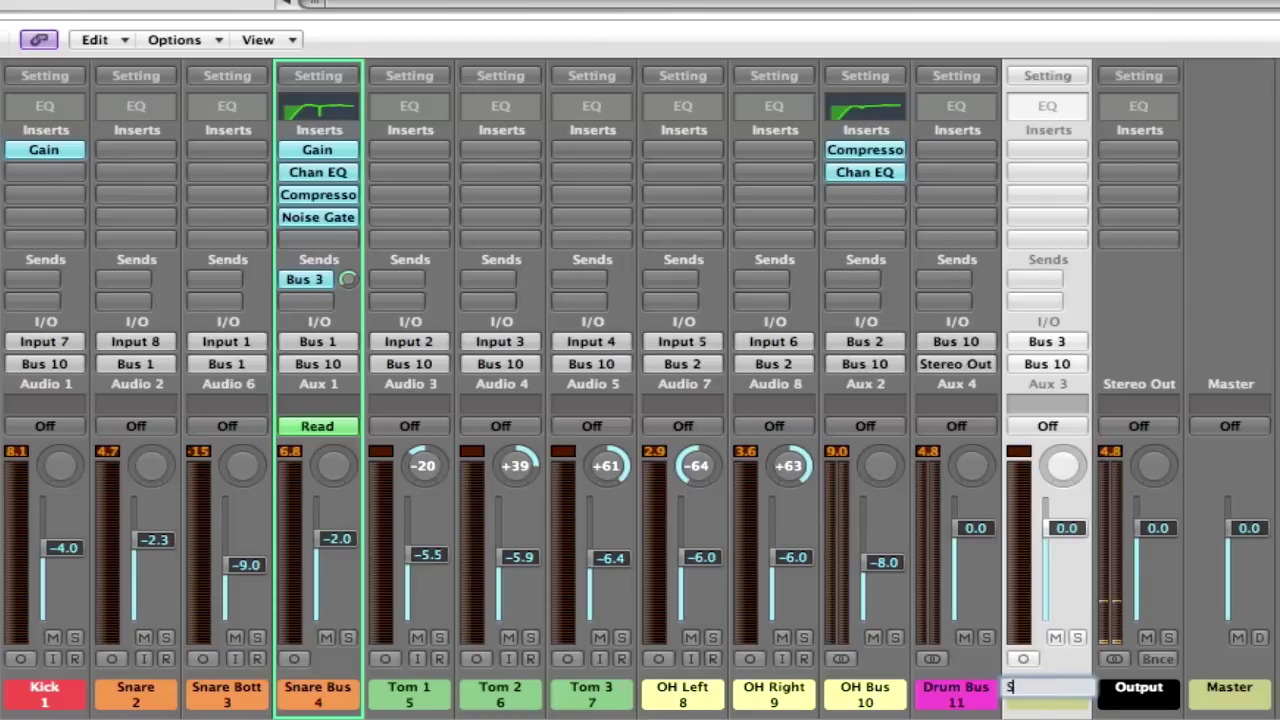
pyautogui.write('e Verb')
pyautogui.press('Return')
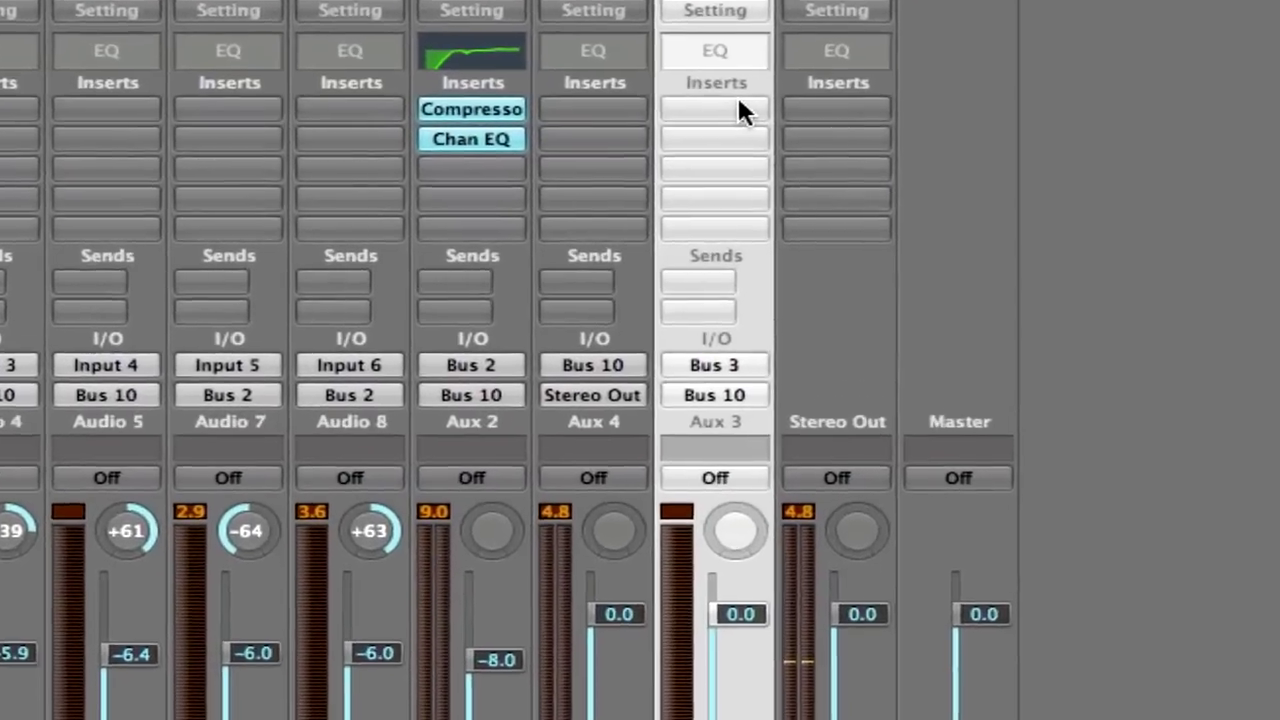
# Insert the Space Designer reverb in mono on the Snare Verb channel's first insert slot
pyautogui.click(737, 110)
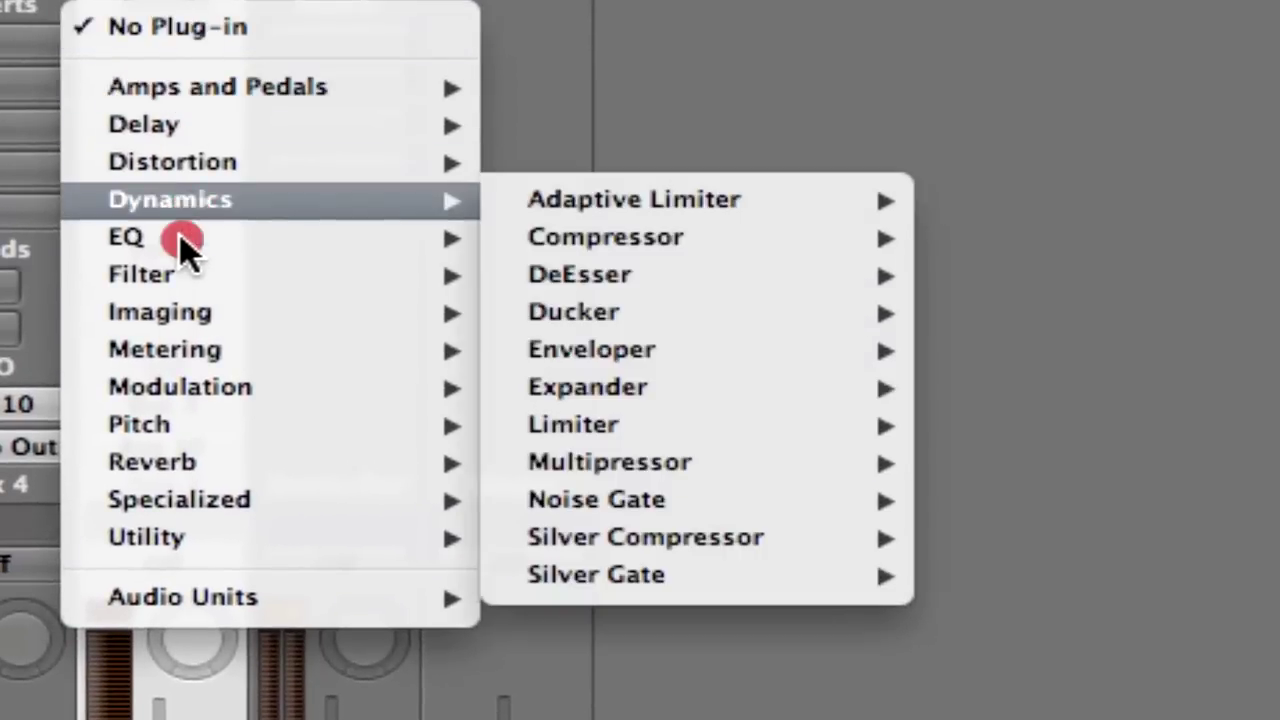
pyautogui.moveTo(200, 400)
pyautogui.moveTo(193, 462)
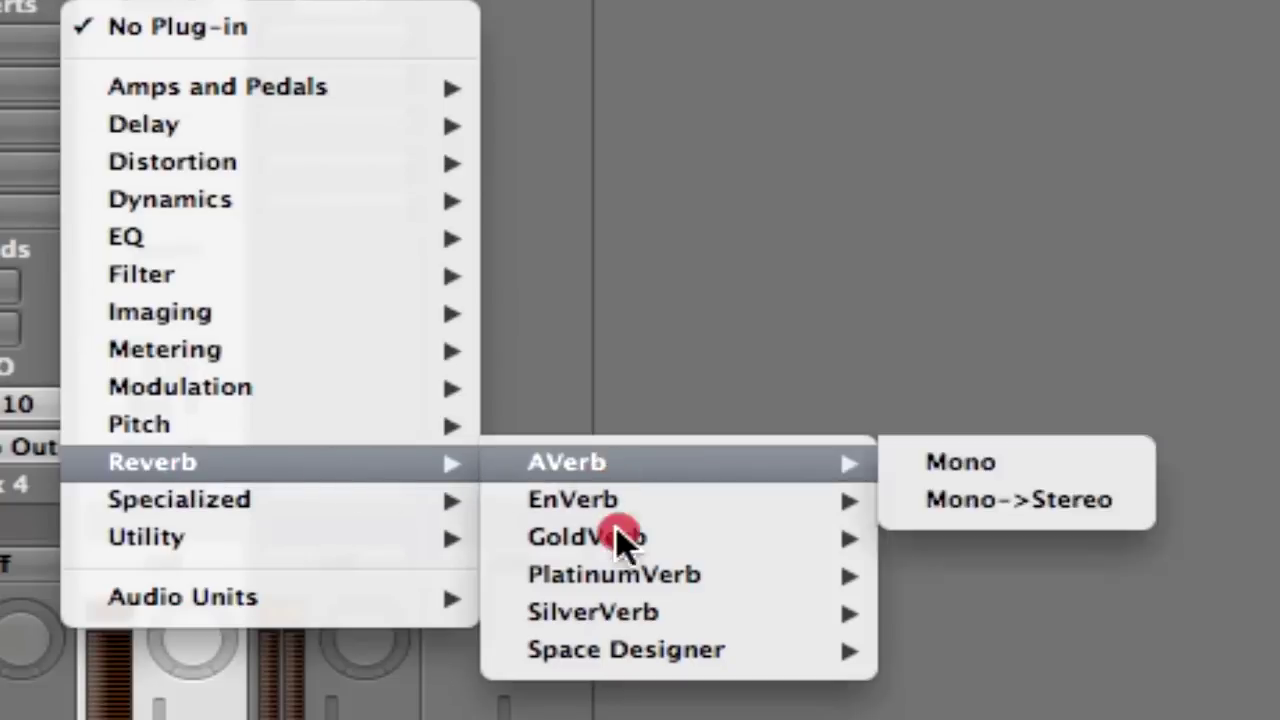
pyautogui.moveTo(608, 652)
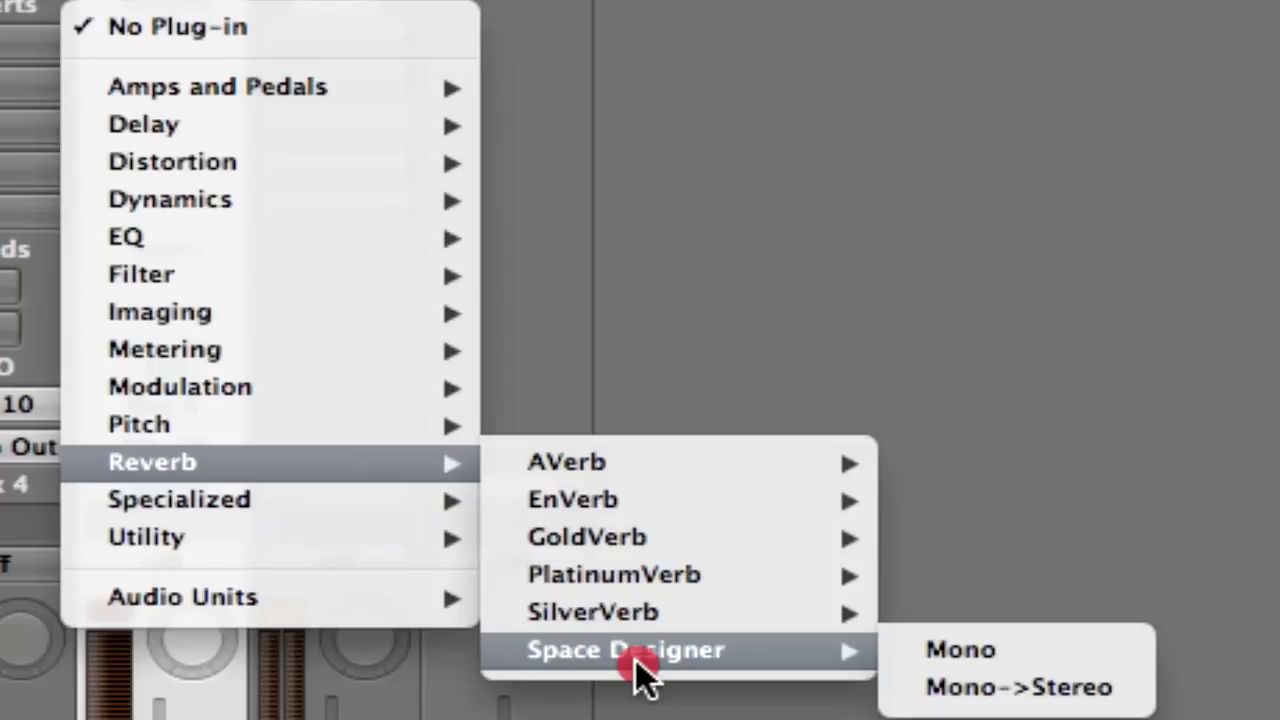
pyautogui.click(947, 656)
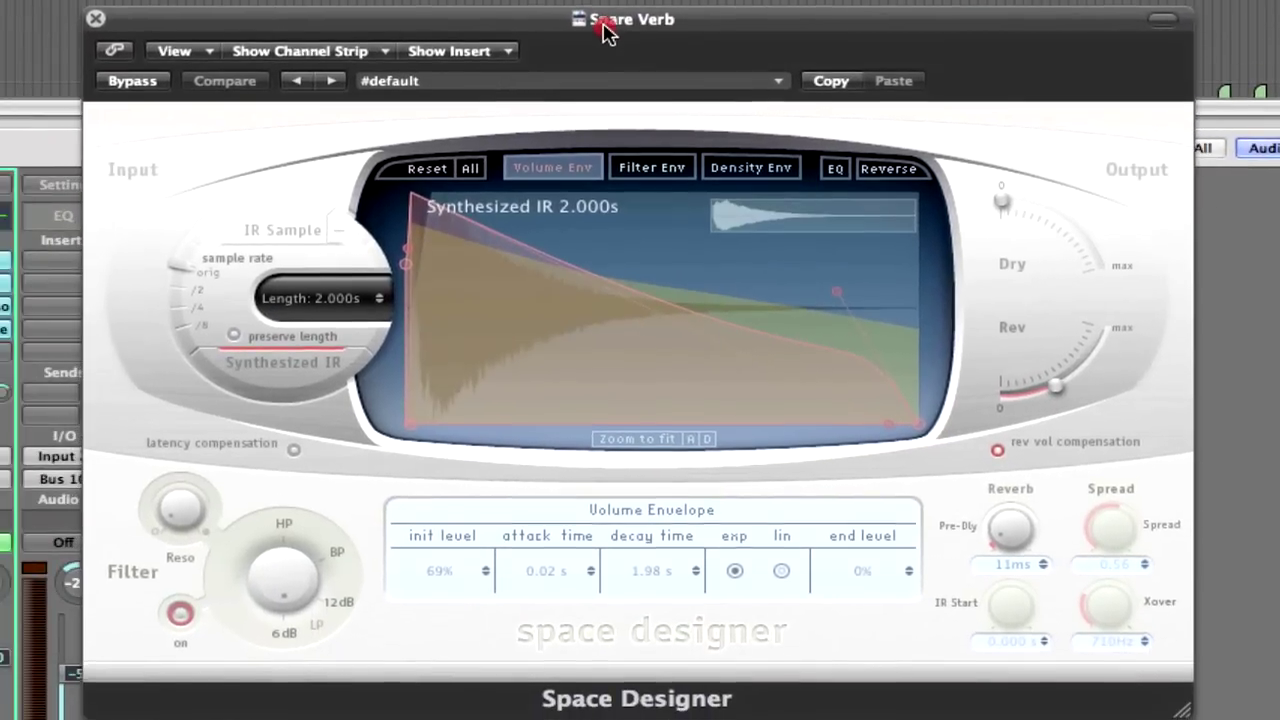
# Load the 1.3s Soft Plate preset from the Medium Spaces plate reverbs in Space Designer
pyautogui.click(538, 85)
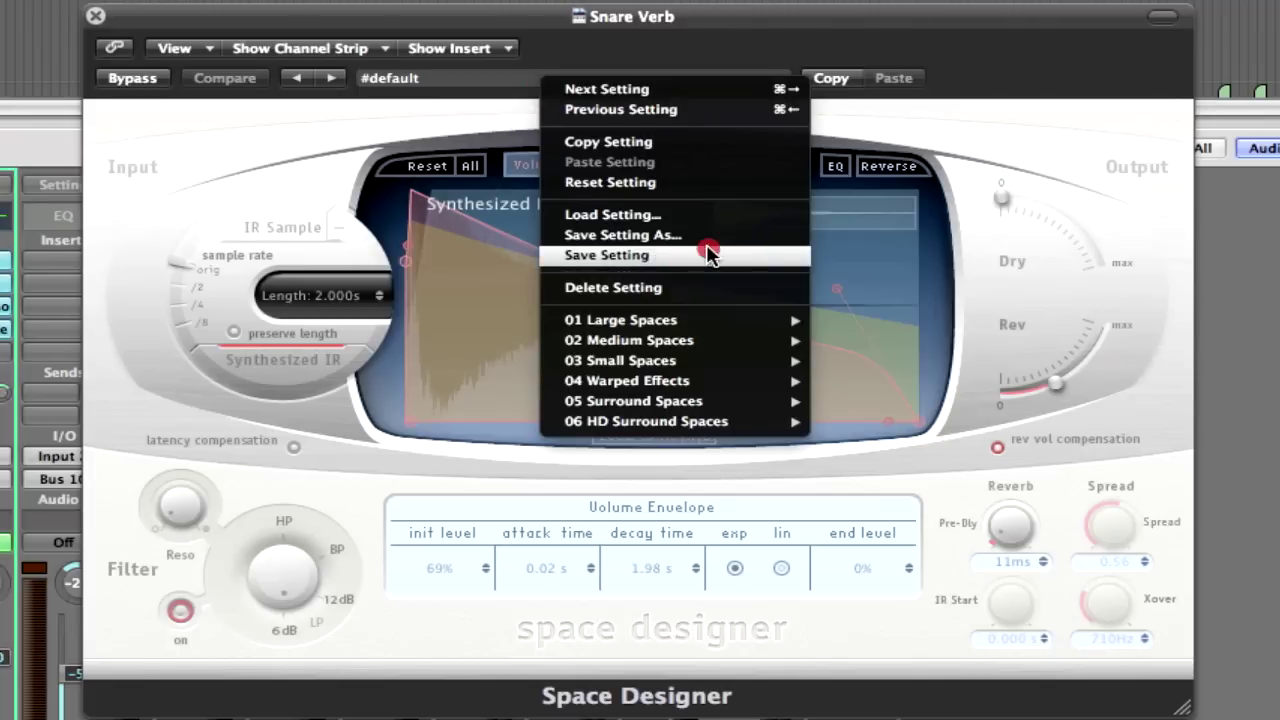
pyautogui.moveTo(603, 318)
pyautogui.moveTo(612, 342)
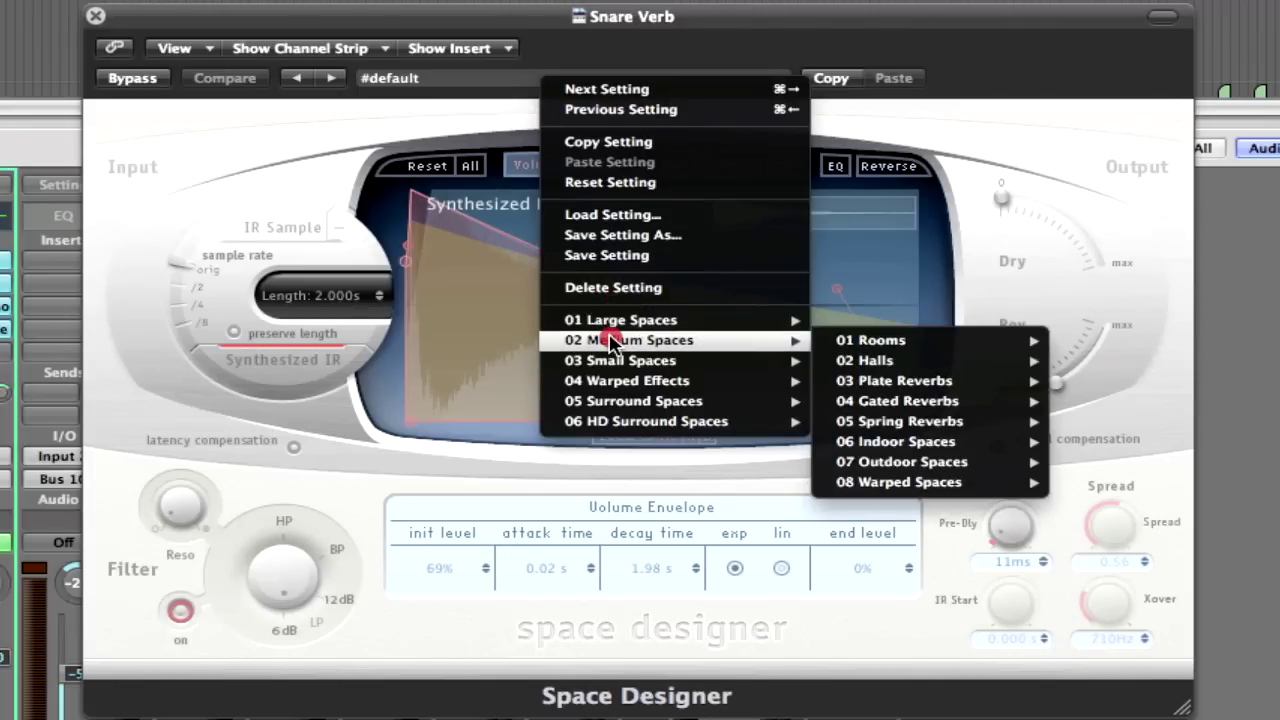
pyautogui.moveTo(893, 382)
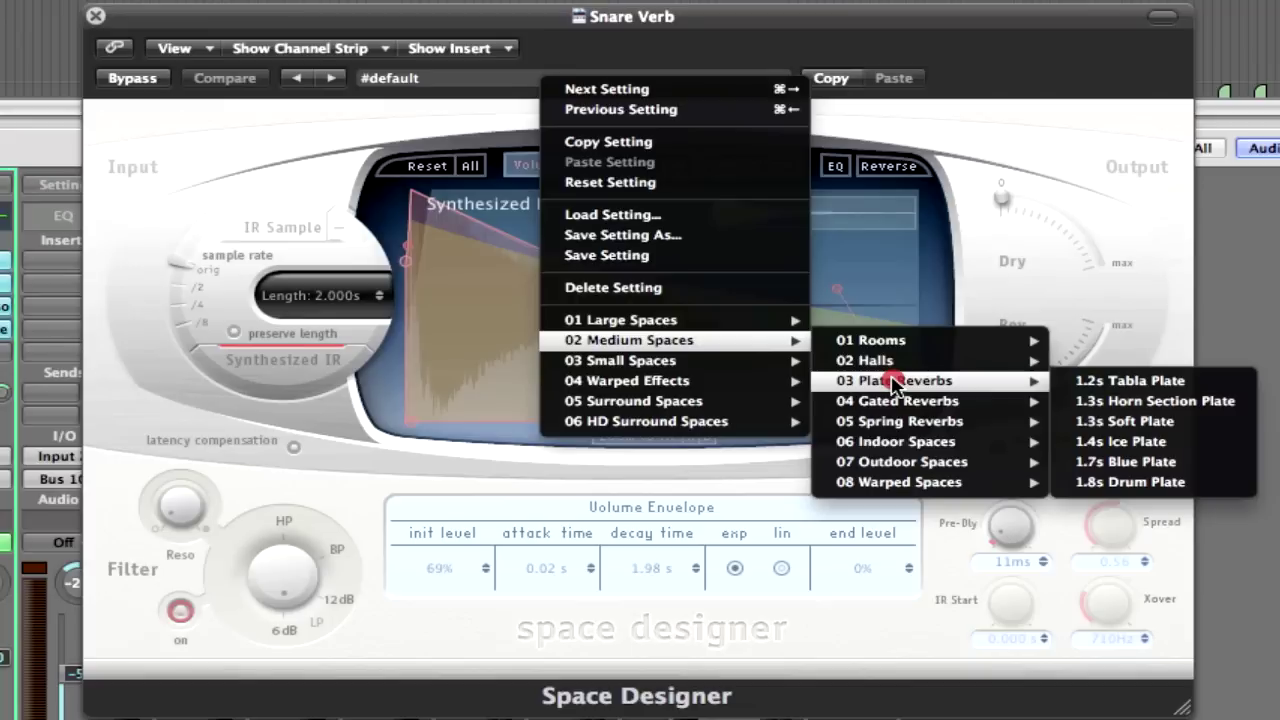
pyautogui.click(1113, 423)
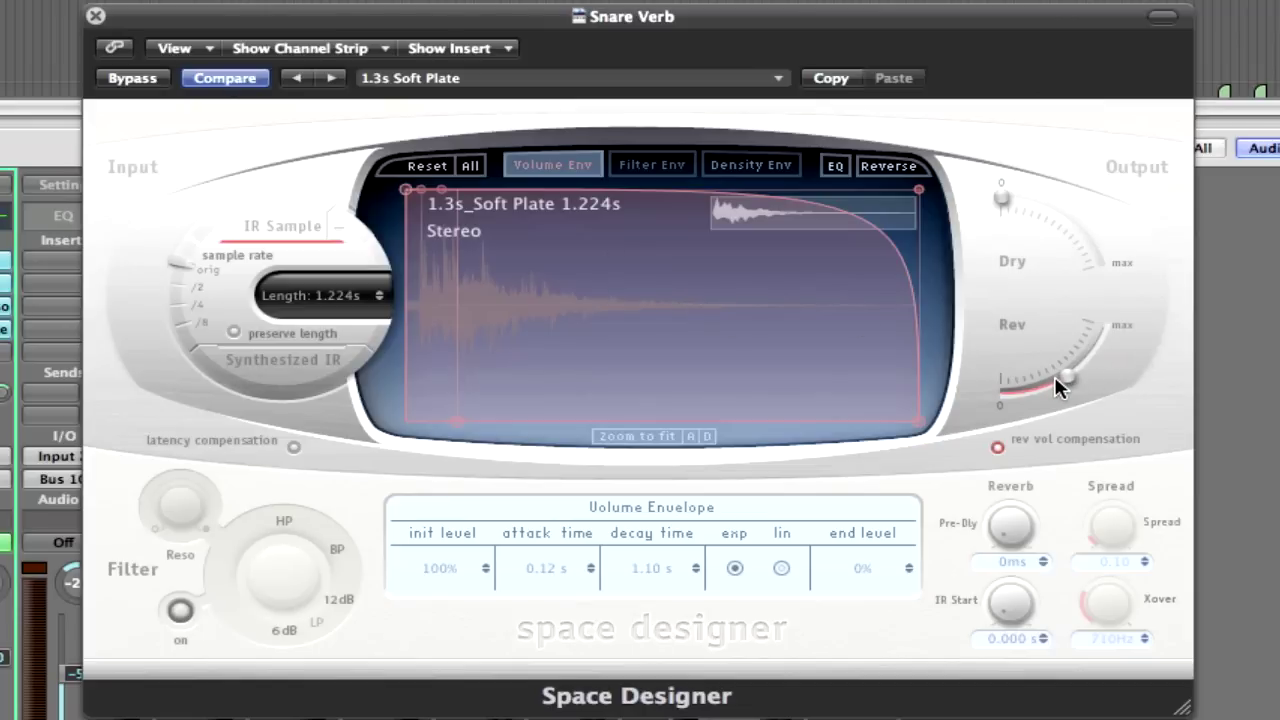
# Set Space Designer's Rev output to max with rev vol compensation off, and close the plug-in window
pyautogui.moveTo(1062, 377); pyautogui.dragTo(1146, 285)
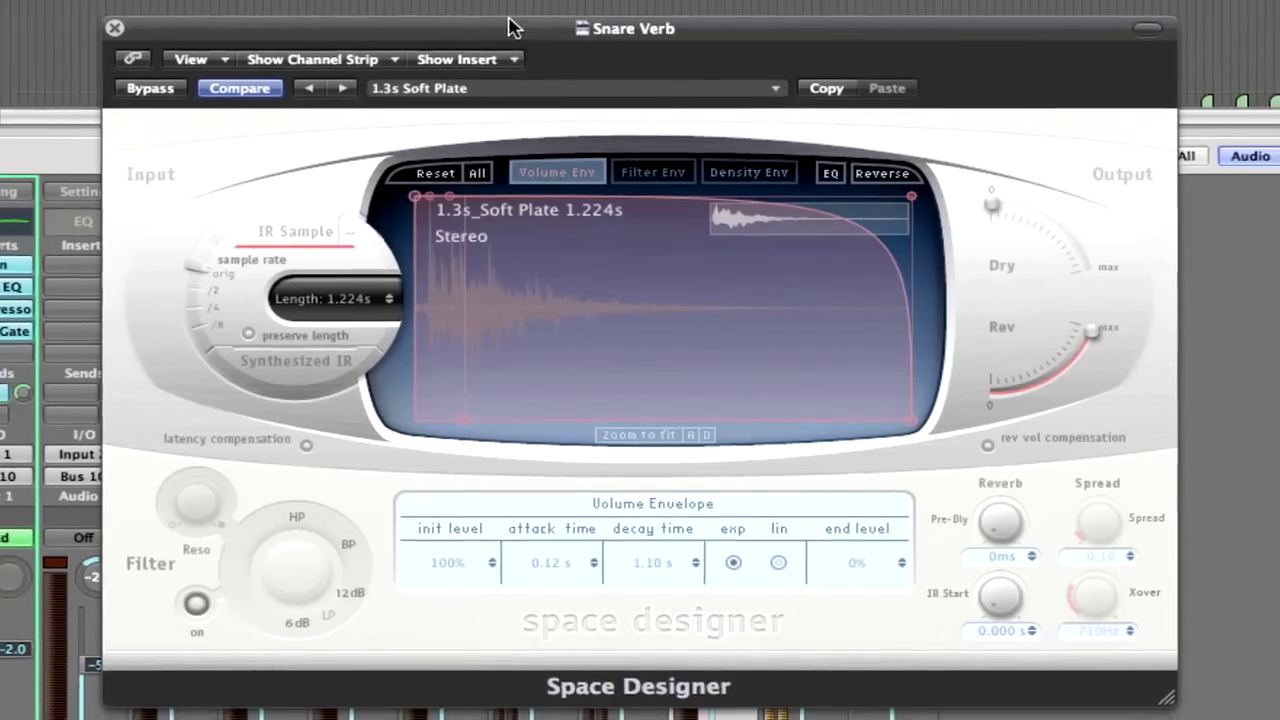
pyautogui.moveTo(494, 16); pyautogui.dragTo(589, 146)
pyautogui.click(348, 44)
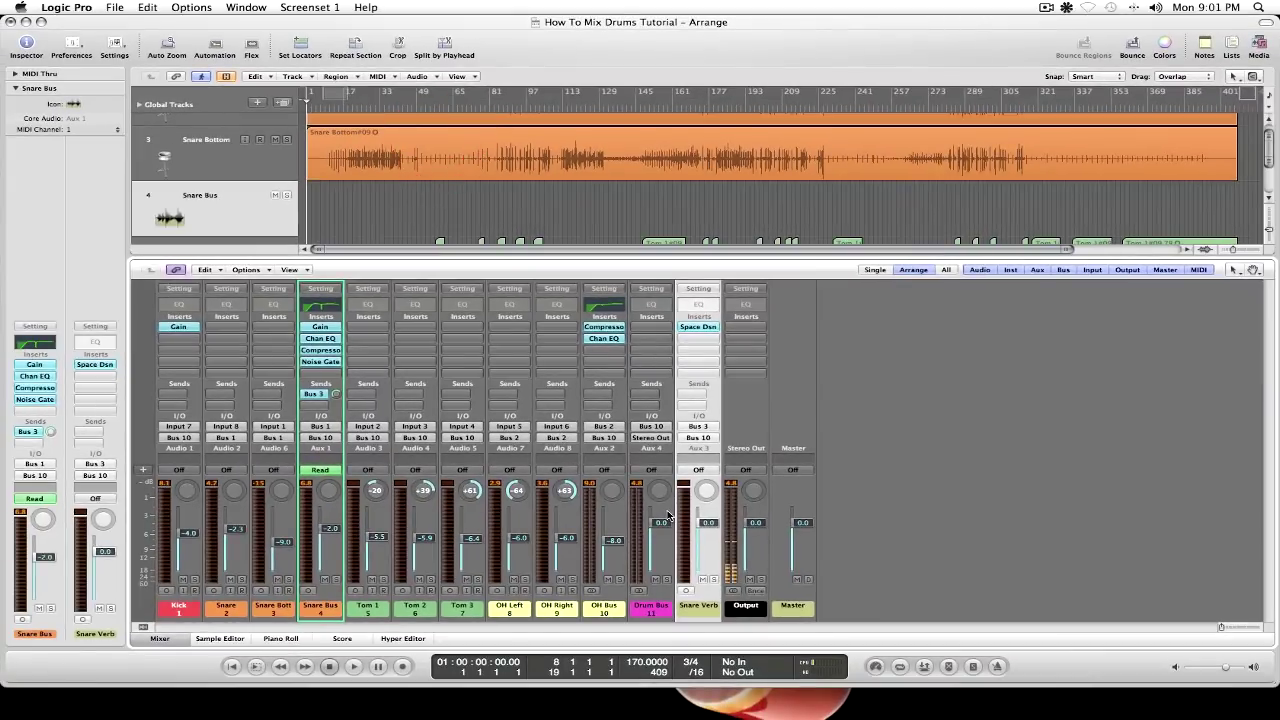
# Solo the Snare Verb channel and lower its fader to -10.0 dB
pyautogui.click(713, 580)
pyautogui.moveTo(703, 531); pyautogui.dragTo(691, 578)
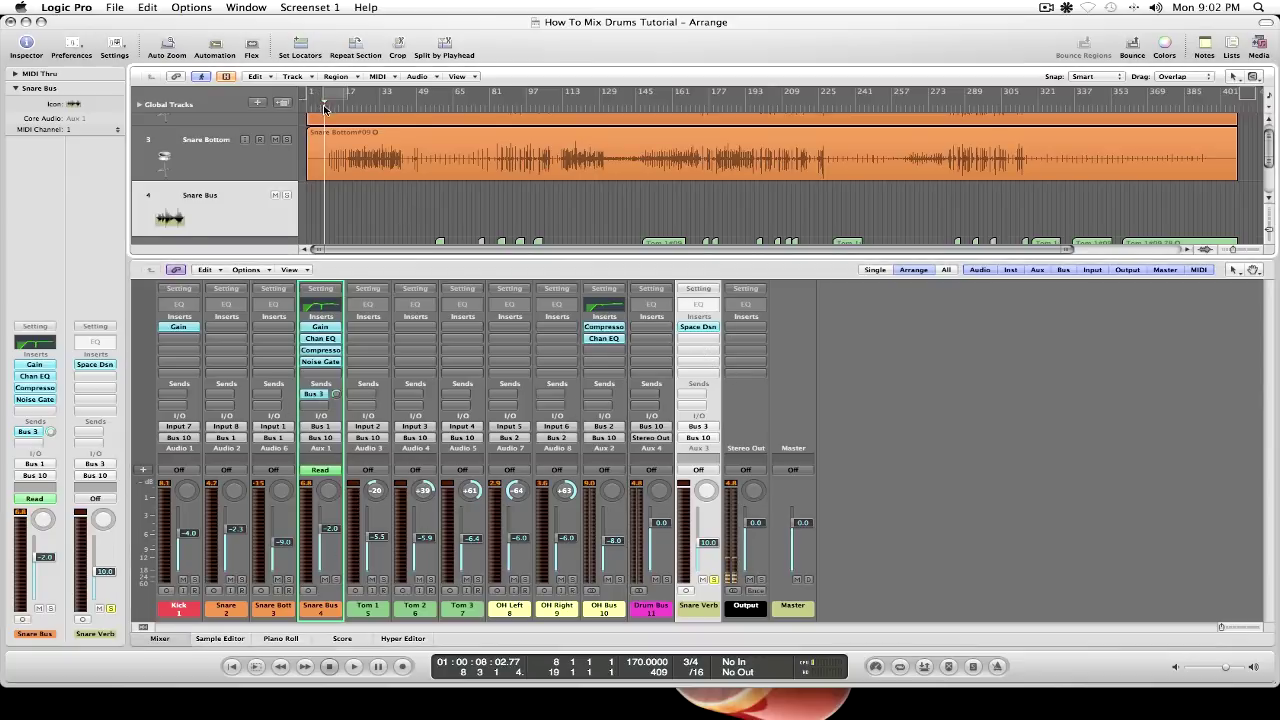
# Play the soloed snare reverb from about bar 8 to hear it on its own, and stop playback
pyautogui.press('space')
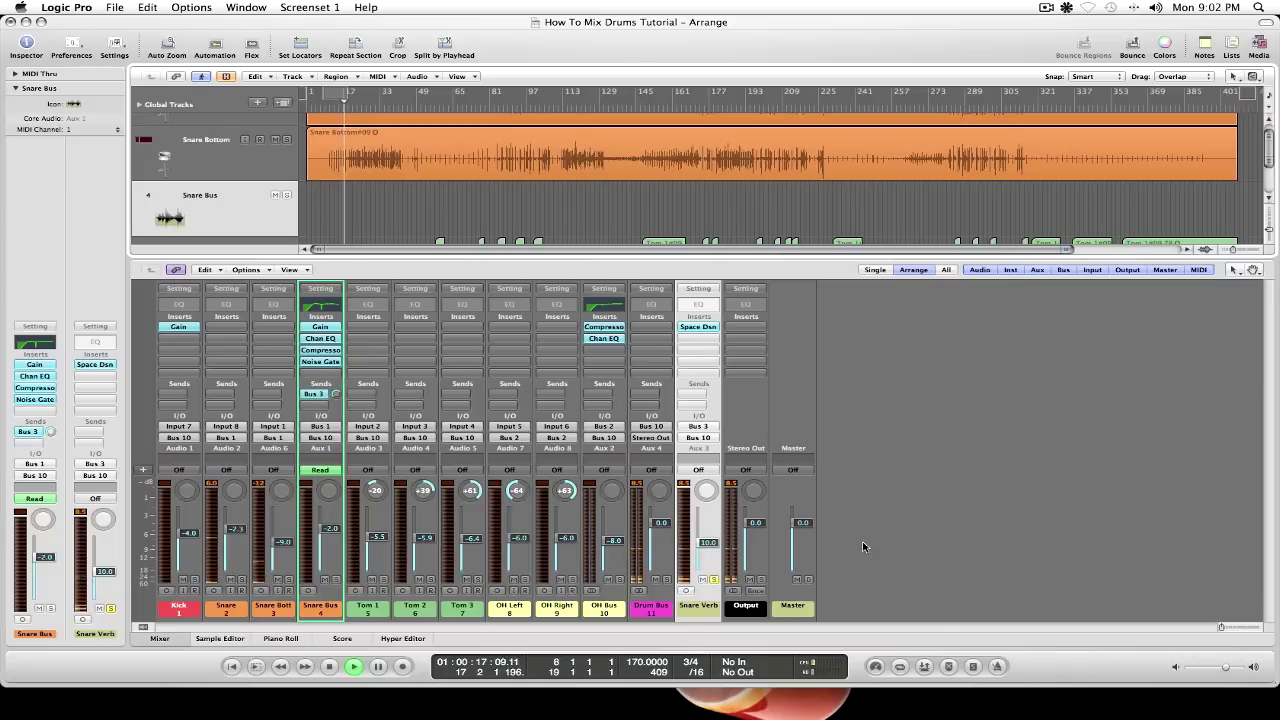
pyautogui.press('space')
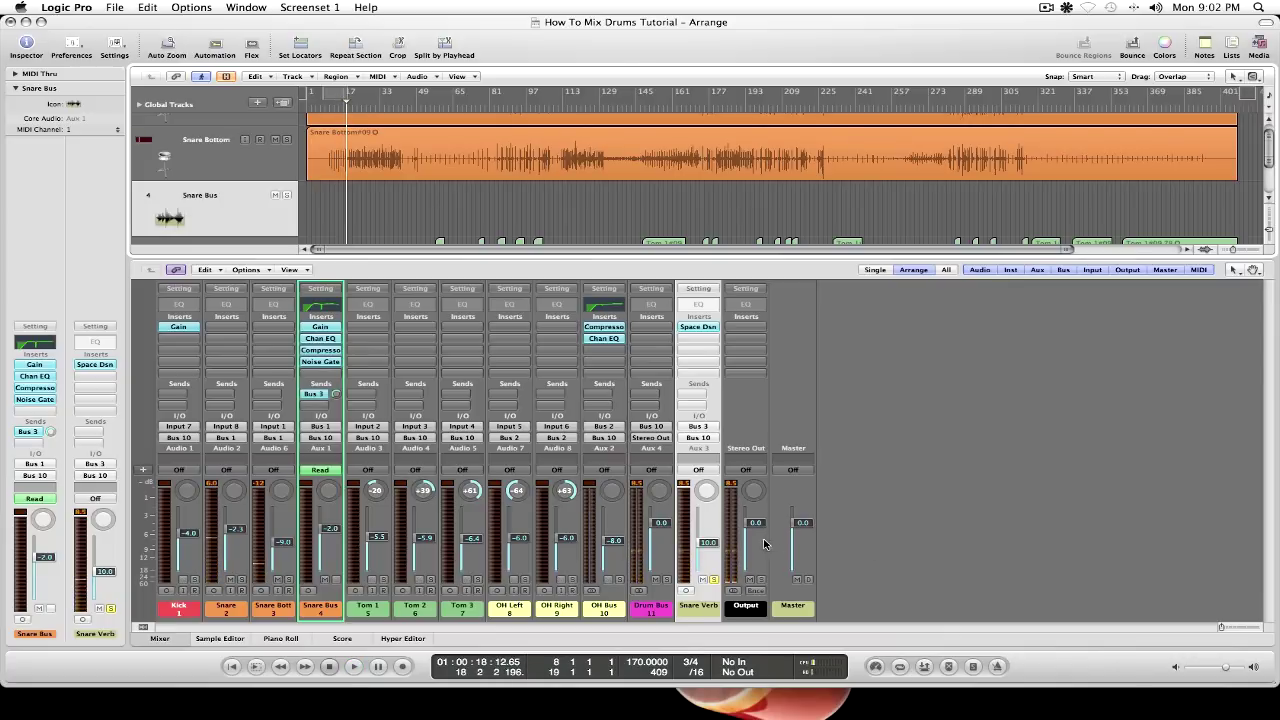
pyautogui.click(713, 580)
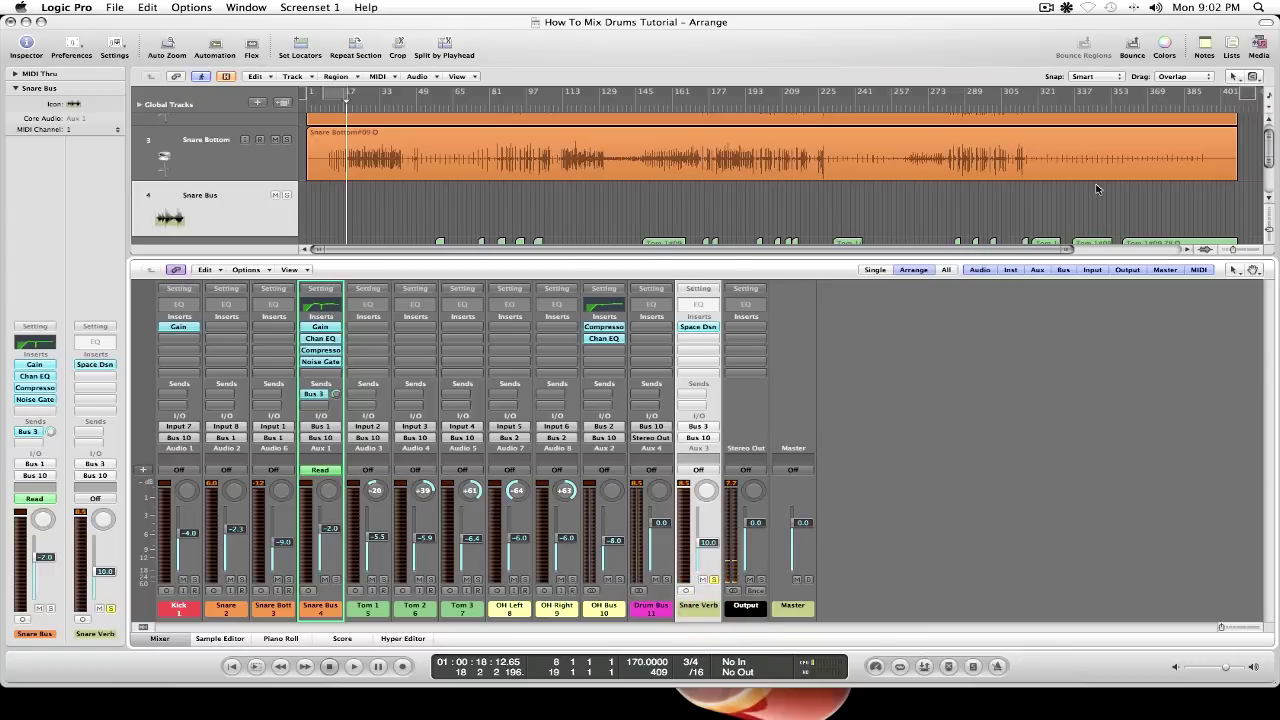
# Color the Snare Verb channel orange to match the other snare channels, and close the color palette
pyautogui.click(1164, 52)
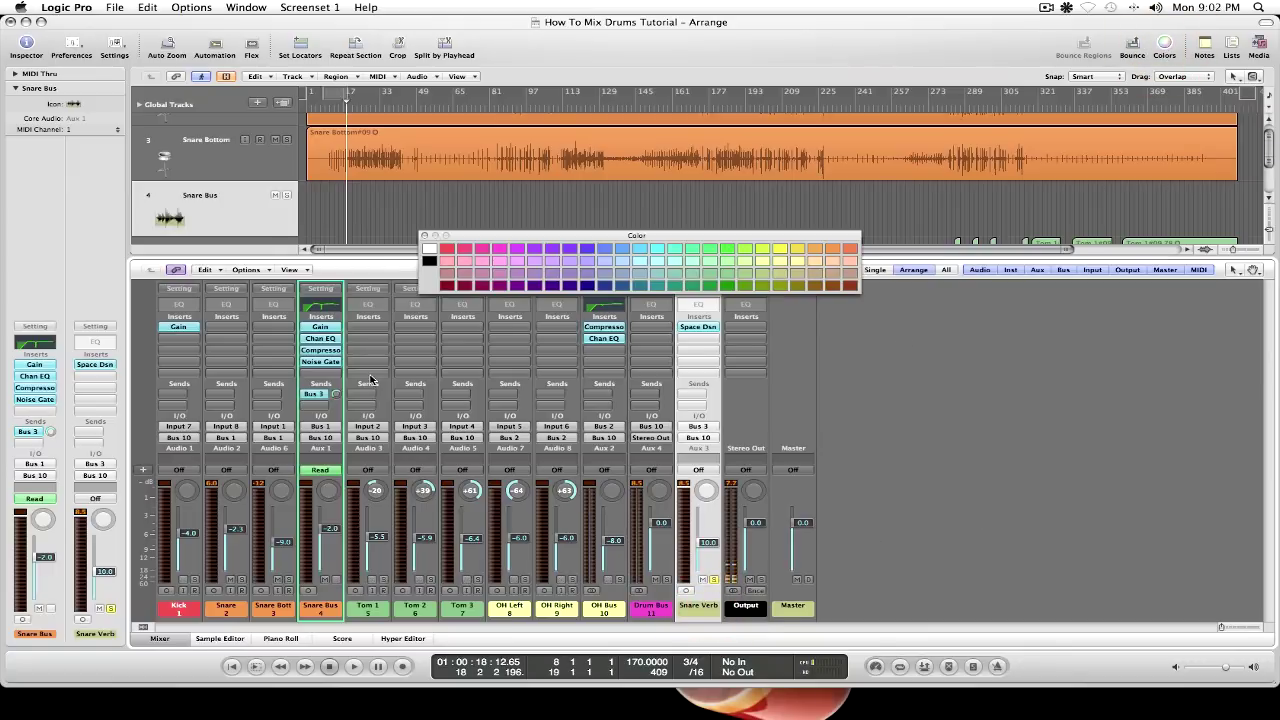
pyautogui.click(837, 251)
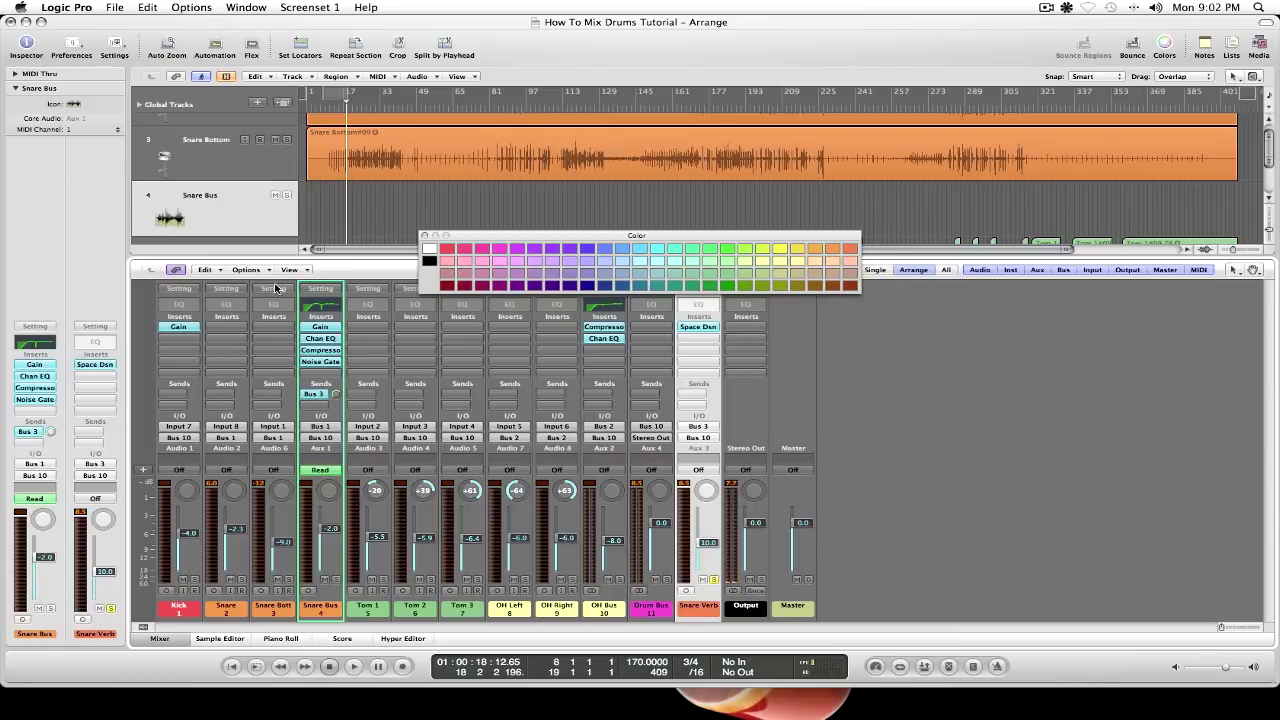
pyautogui.click(423, 235)
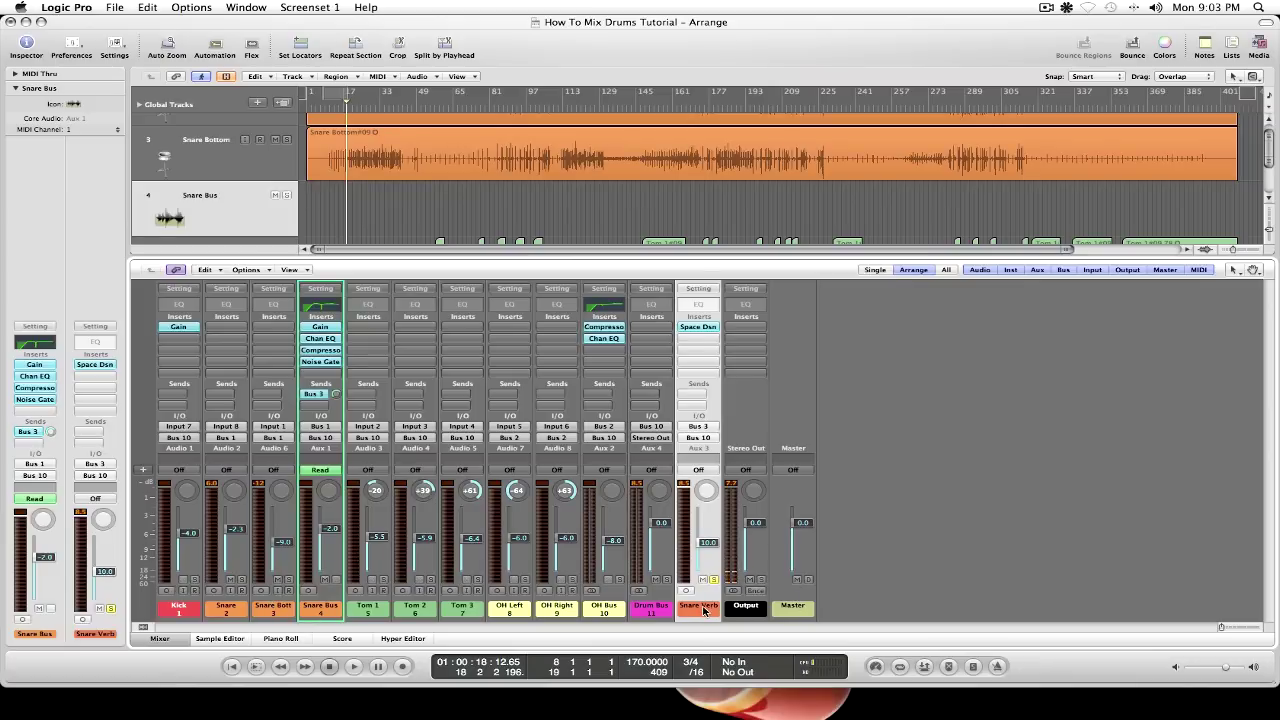
# Create an arrange track for Snare Verb and move it directly below the Snare Bus track, hiding the mixer while reordering
pyautogui.rightClick(703, 617)
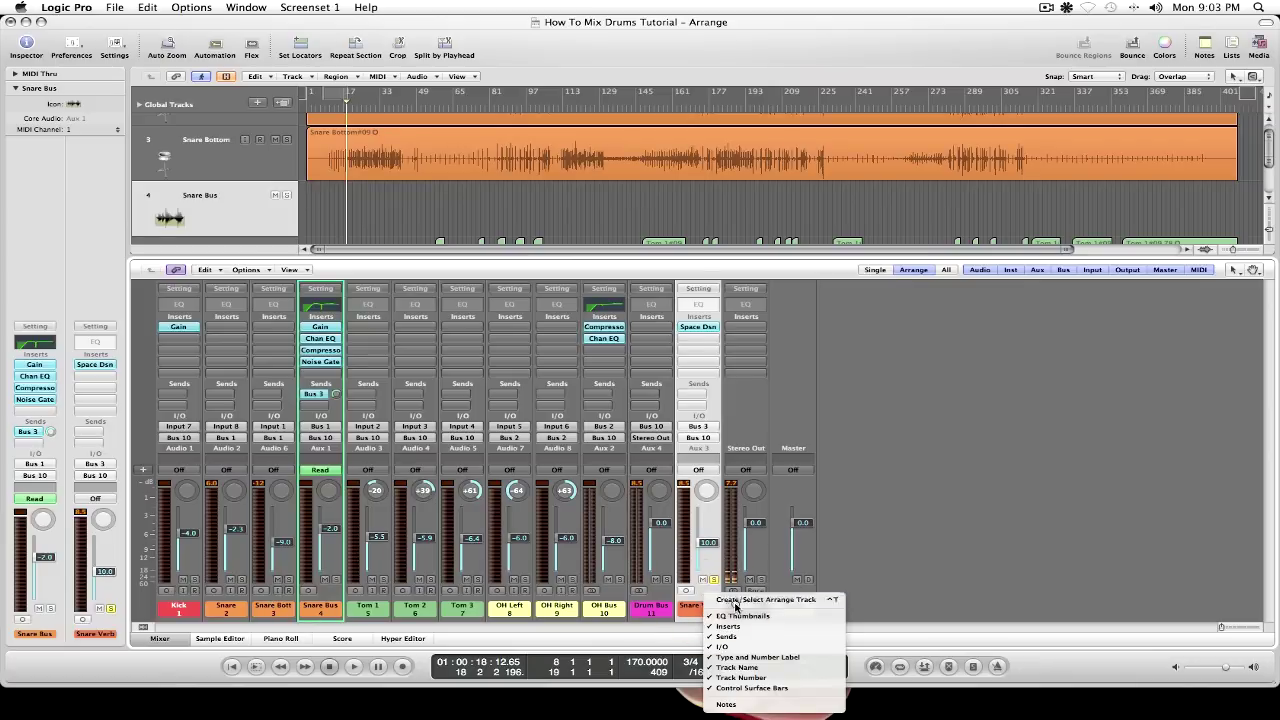
pyautogui.click(730, 650)
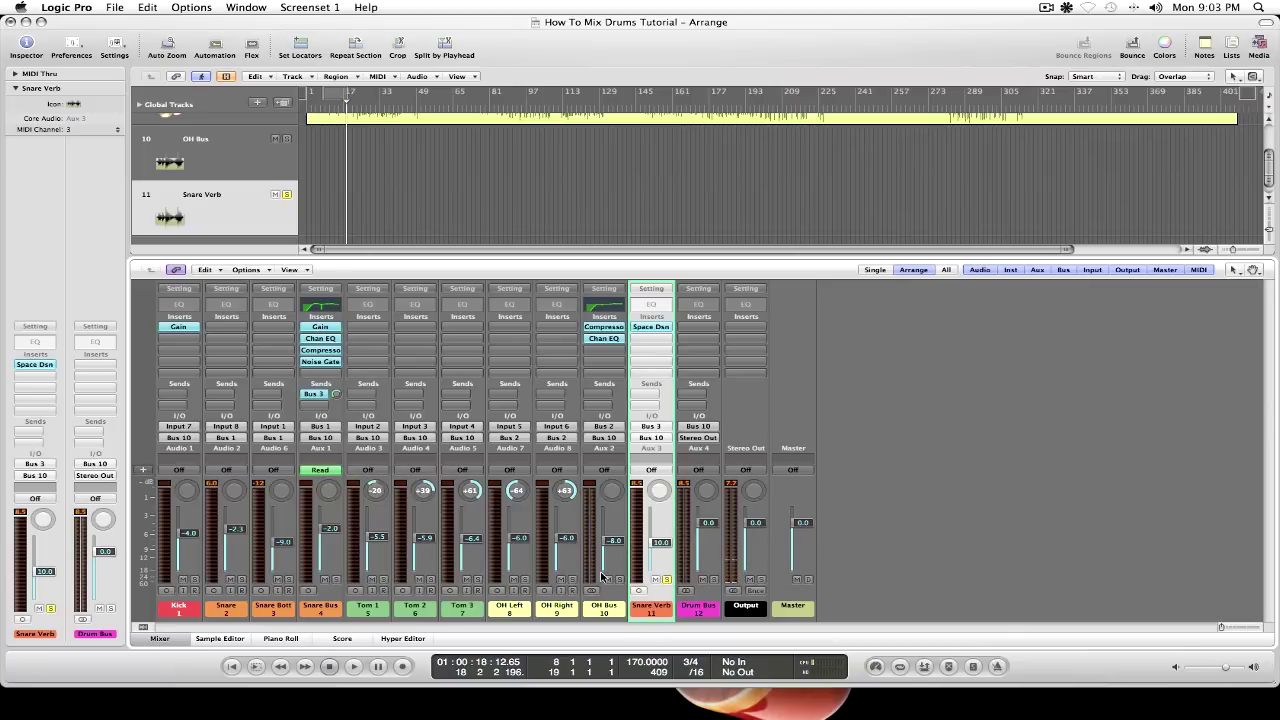
pyautogui.click(145, 638)
pyautogui.scroll(2, 344, 478)
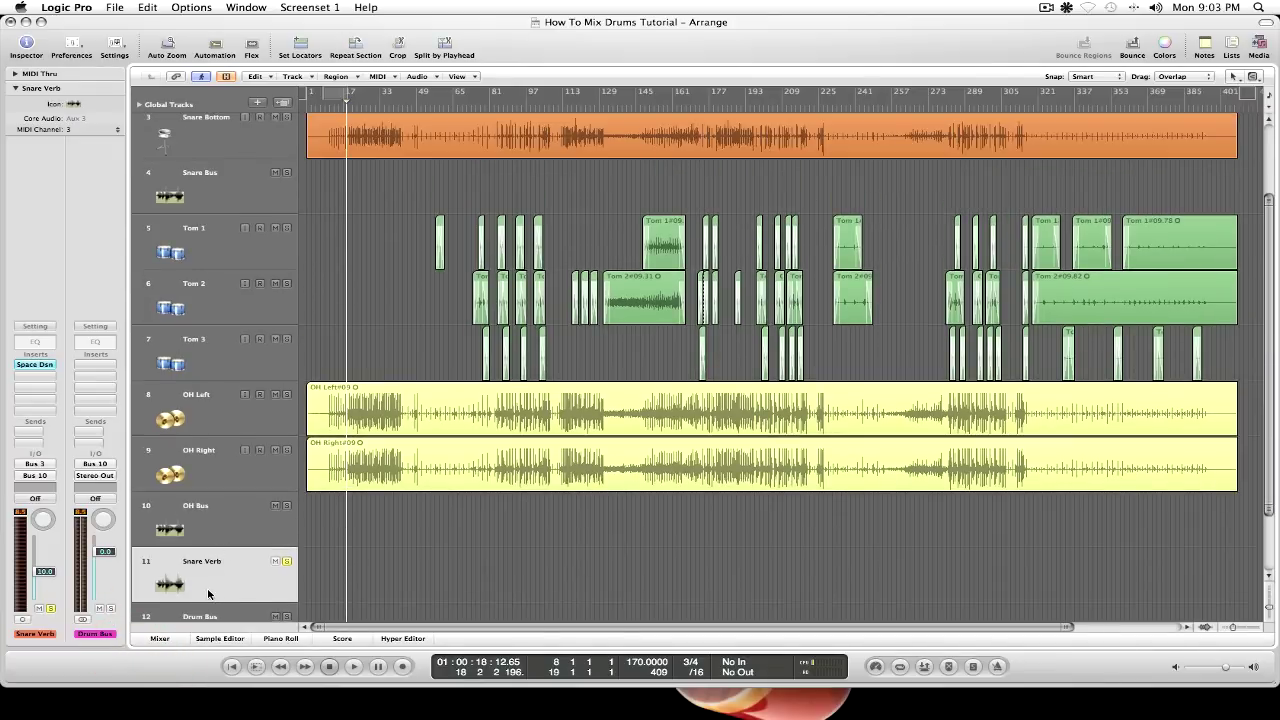
pyautogui.click(209, 581)
pyautogui.moveTo(209, 581); pyautogui.dragTo(254, 240)
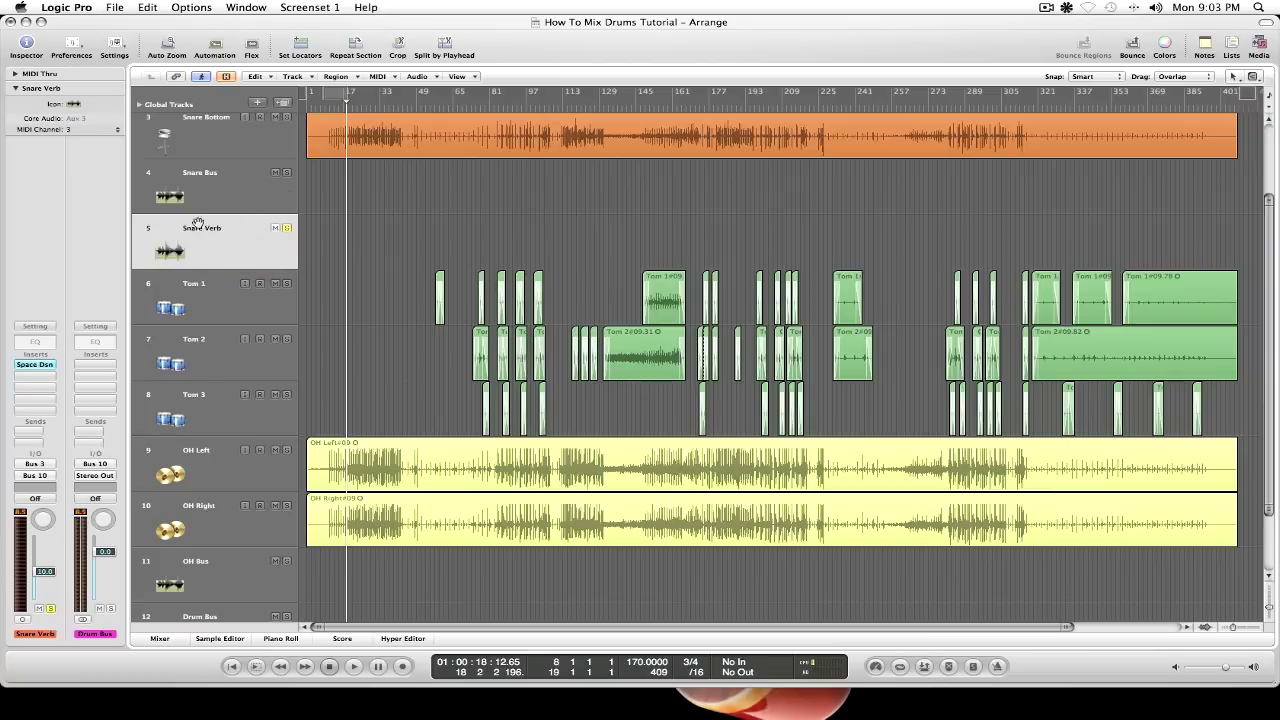
pyautogui.click(160, 639)
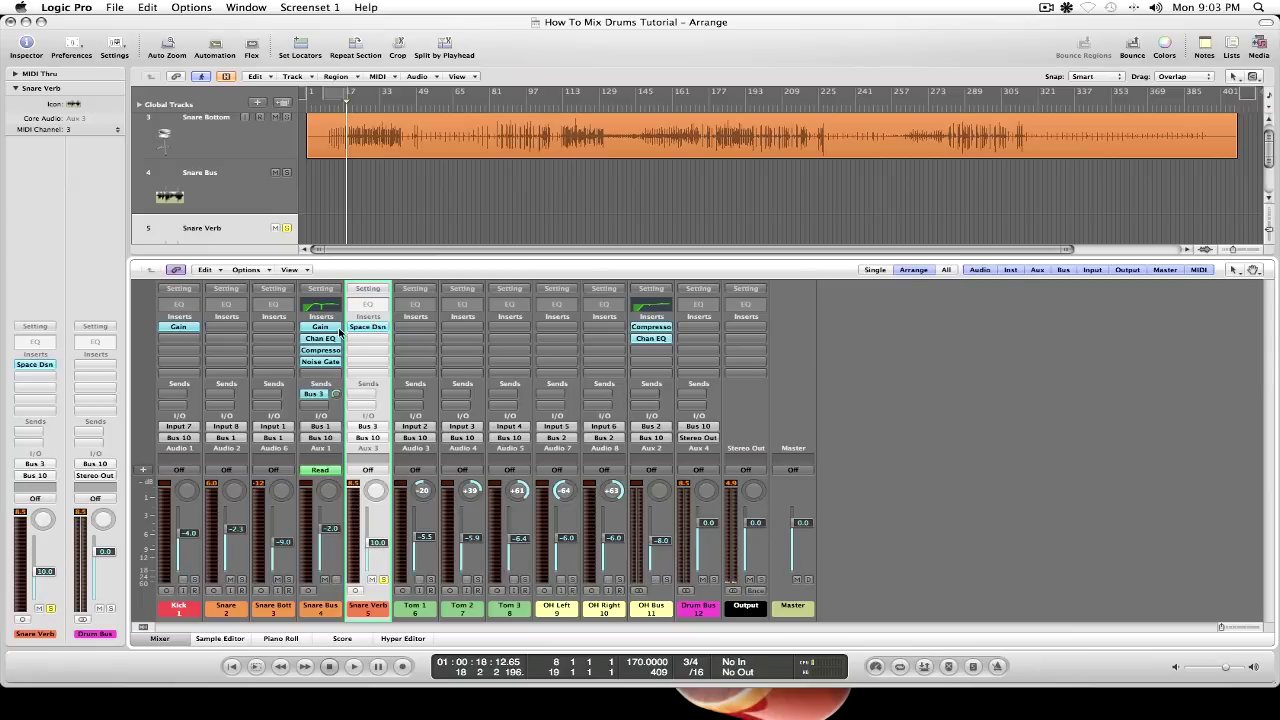
# In the Snare Verb channel's Space Designer, enable the EQ, set the low shelf to -24 dB at 46 Hz, and close the plug-in
pyautogui.click(330, 112)
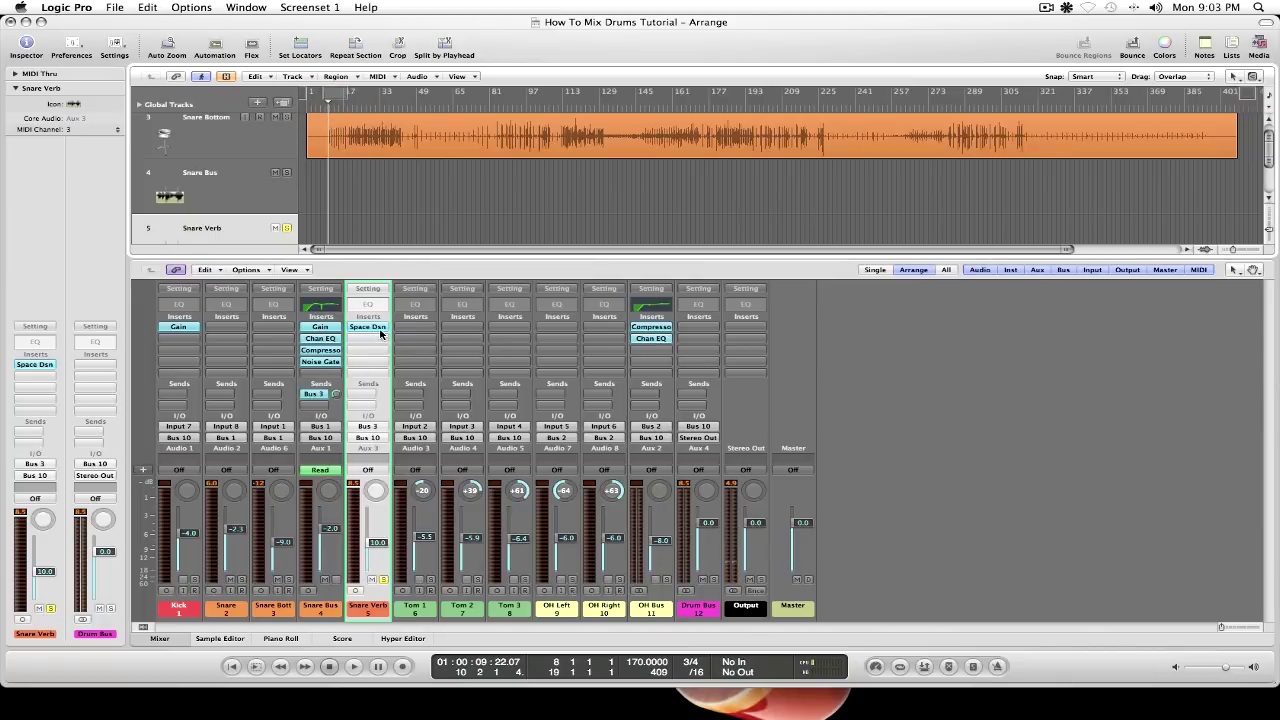
pyautogui.click(380, 334)
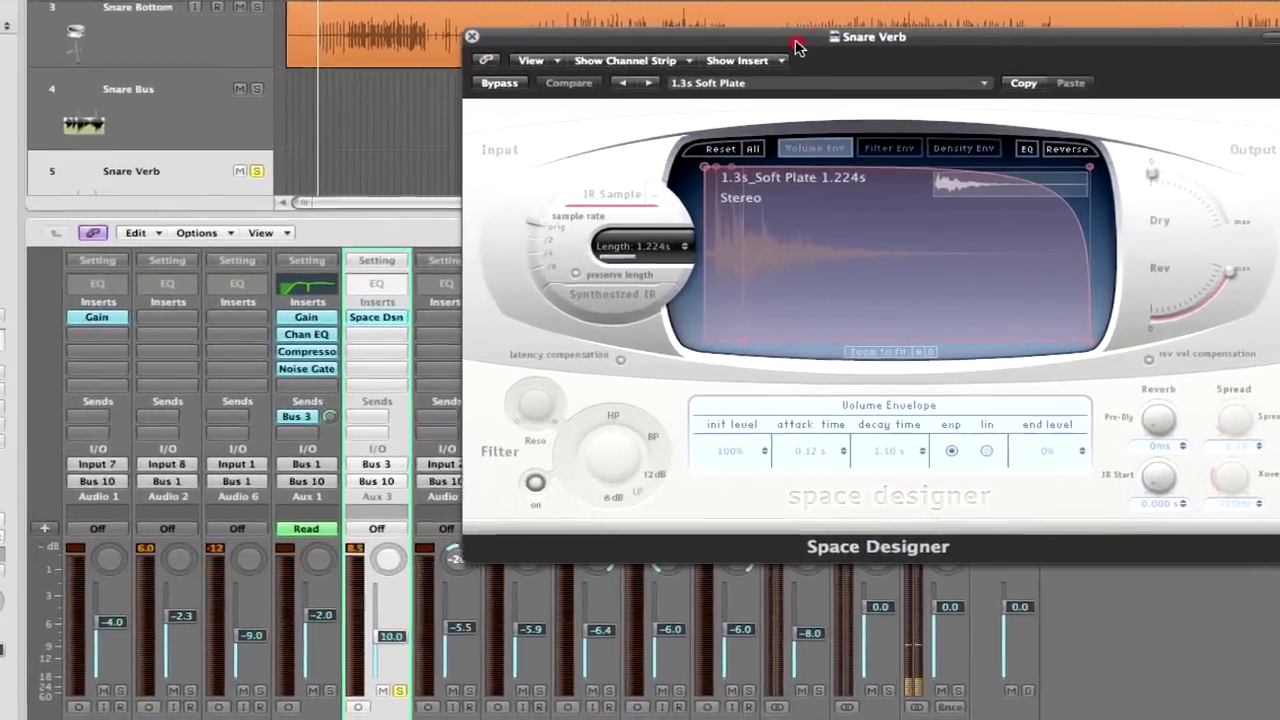
pyautogui.moveTo(797, 47); pyautogui.dragTo(510, 108)
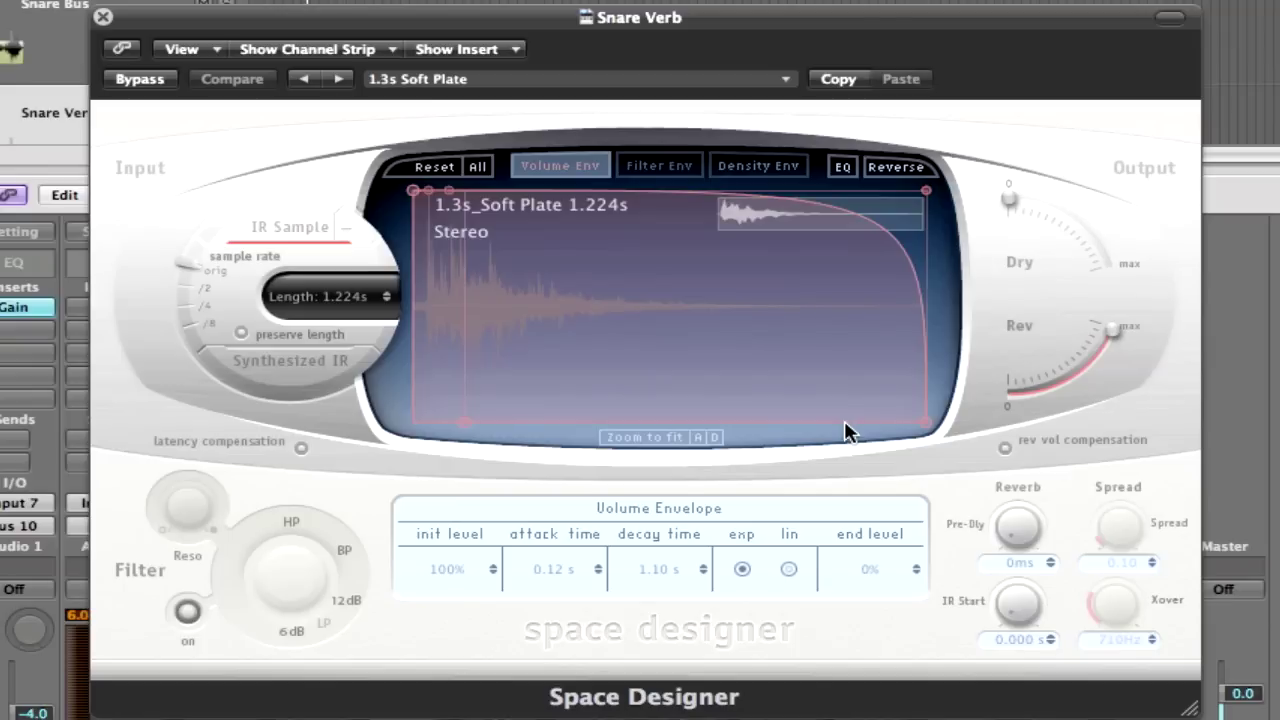
pyautogui.click(843, 172)
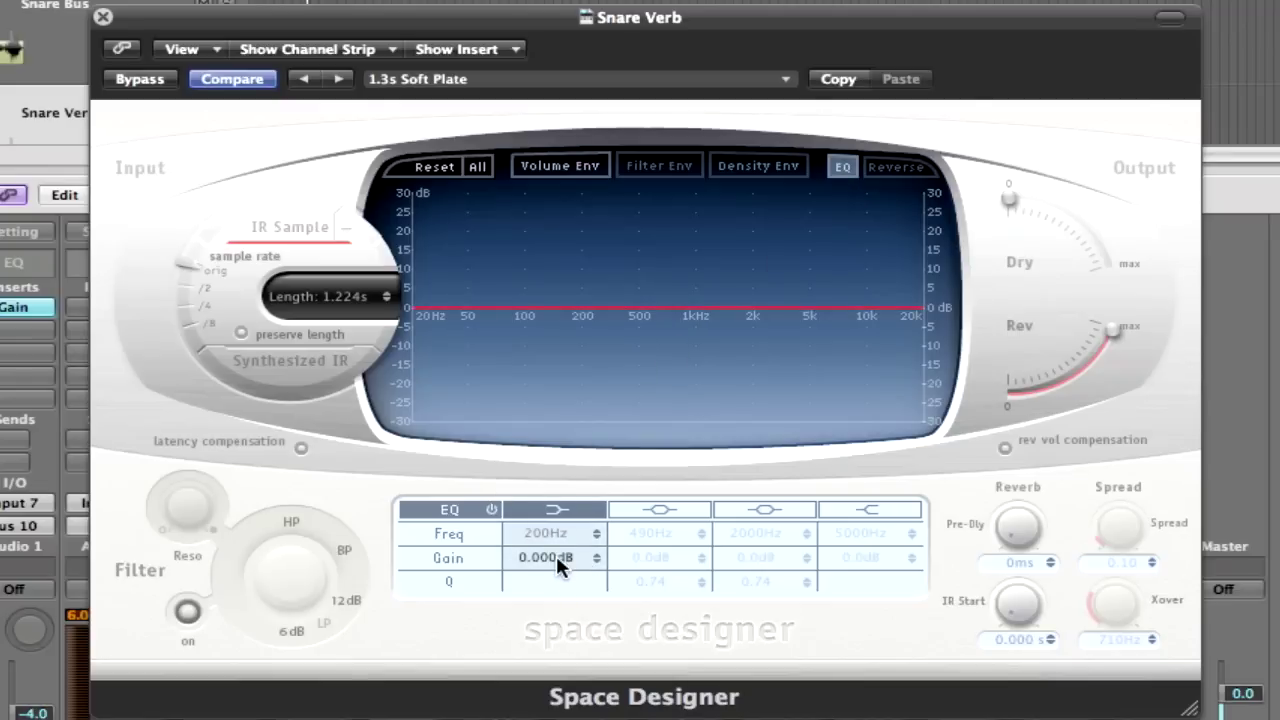
pyautogui.moveTo(556, 557); pyautogui.dragTo(556, 640)
pyautogui.moveTo(560, 528); pyautogui.dragTo(559, 550)
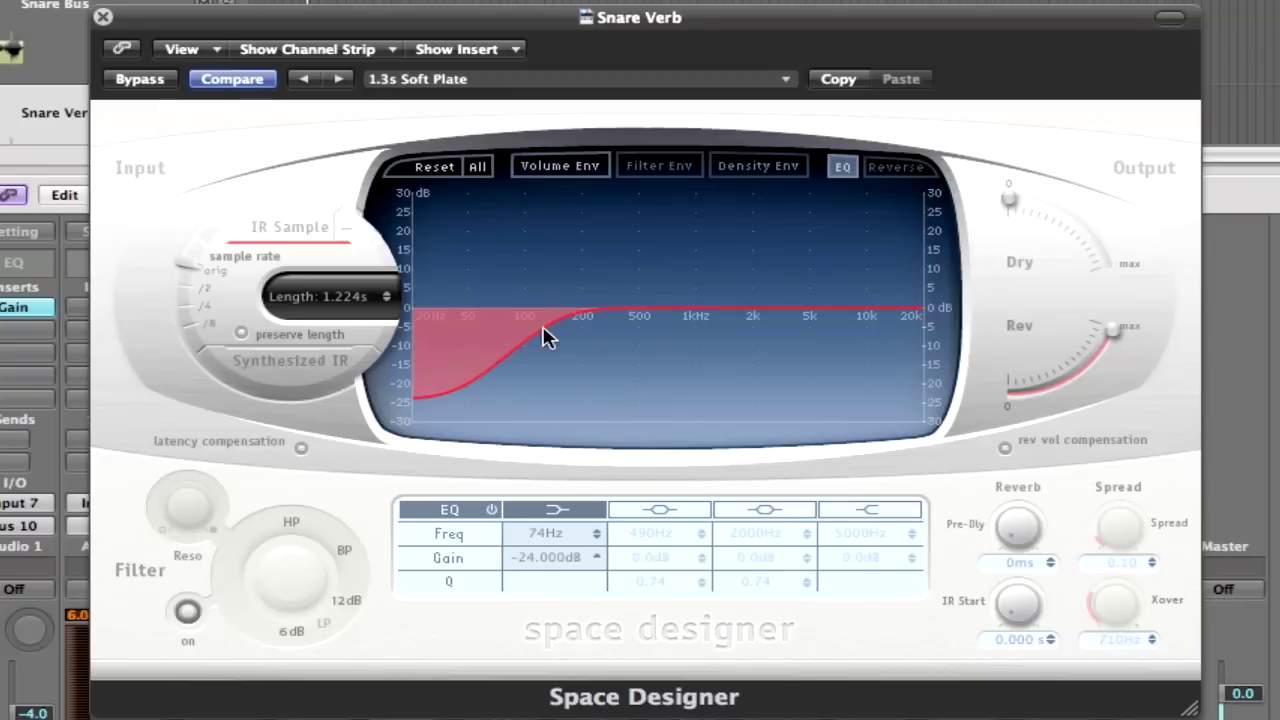
pyautogui.moveTo(567, 545); pyautogui.dragTo(560, 540)
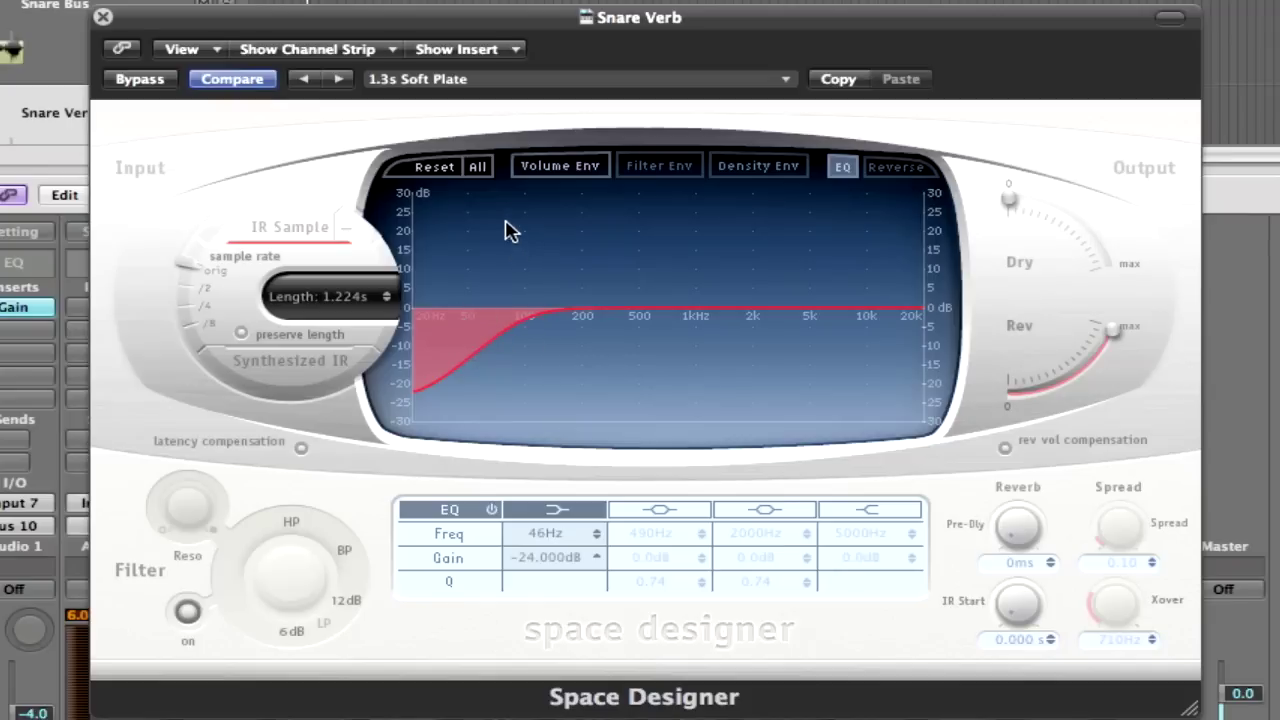
pyautogui.click(96, 12)
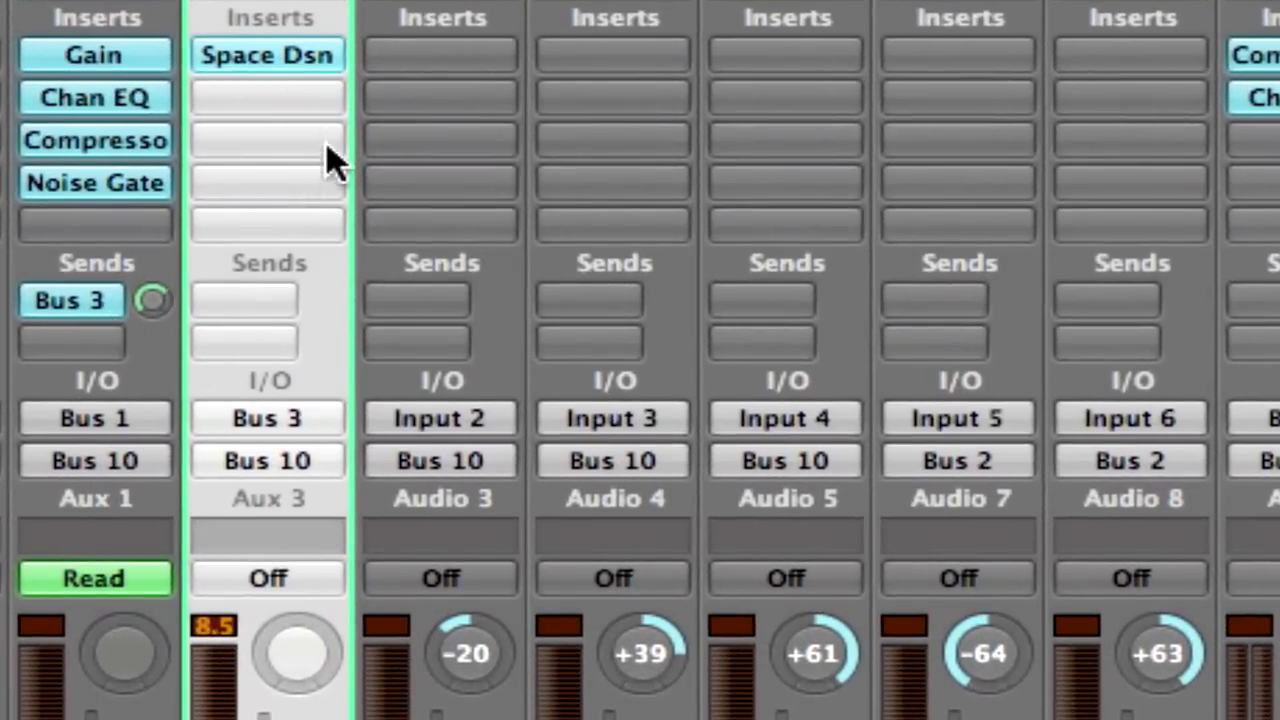
# Insert a mono Channel EQ directly after Space Designer on the Snare Verb channel and bring its window fully into view
pyautogui.click(326, 105)
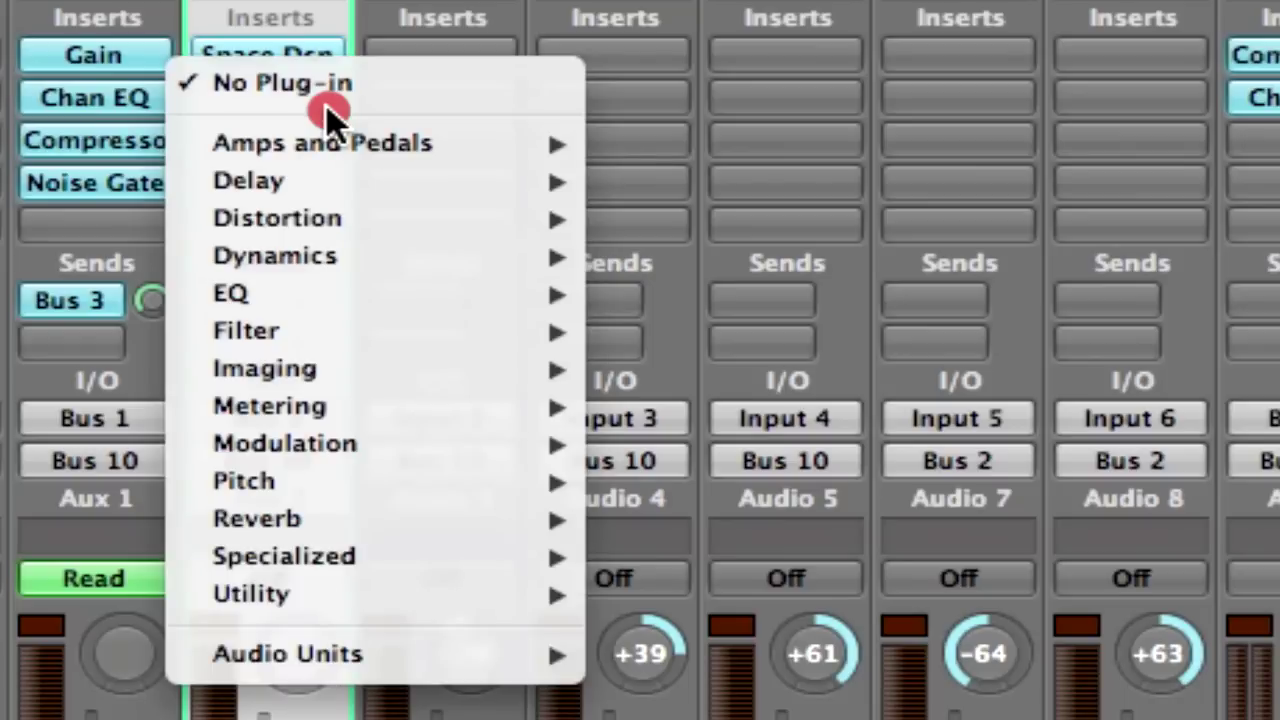
pyautogui.moveTo(306, 312)
pyautogui.moveTo(706, 293)
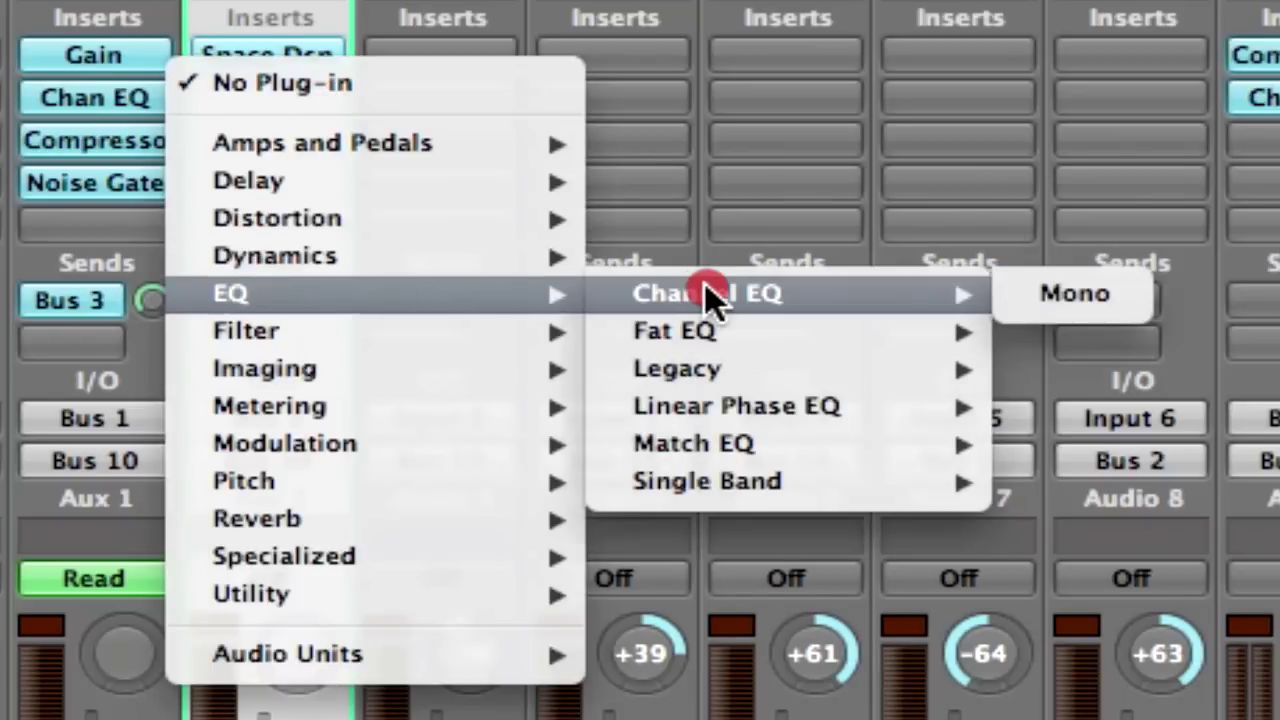
pyautogui.click(1072, 293)
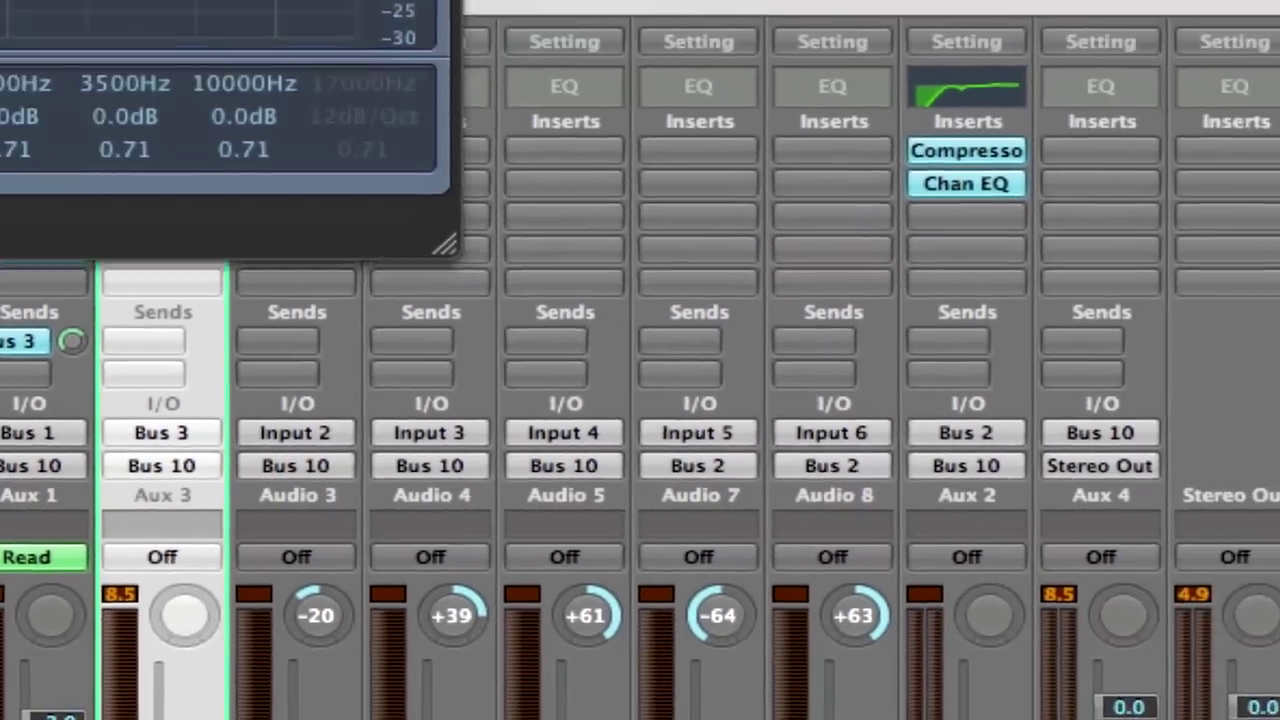
pyautogui.moveTo(10, 5); pyautogui.dragTo(648, 40)
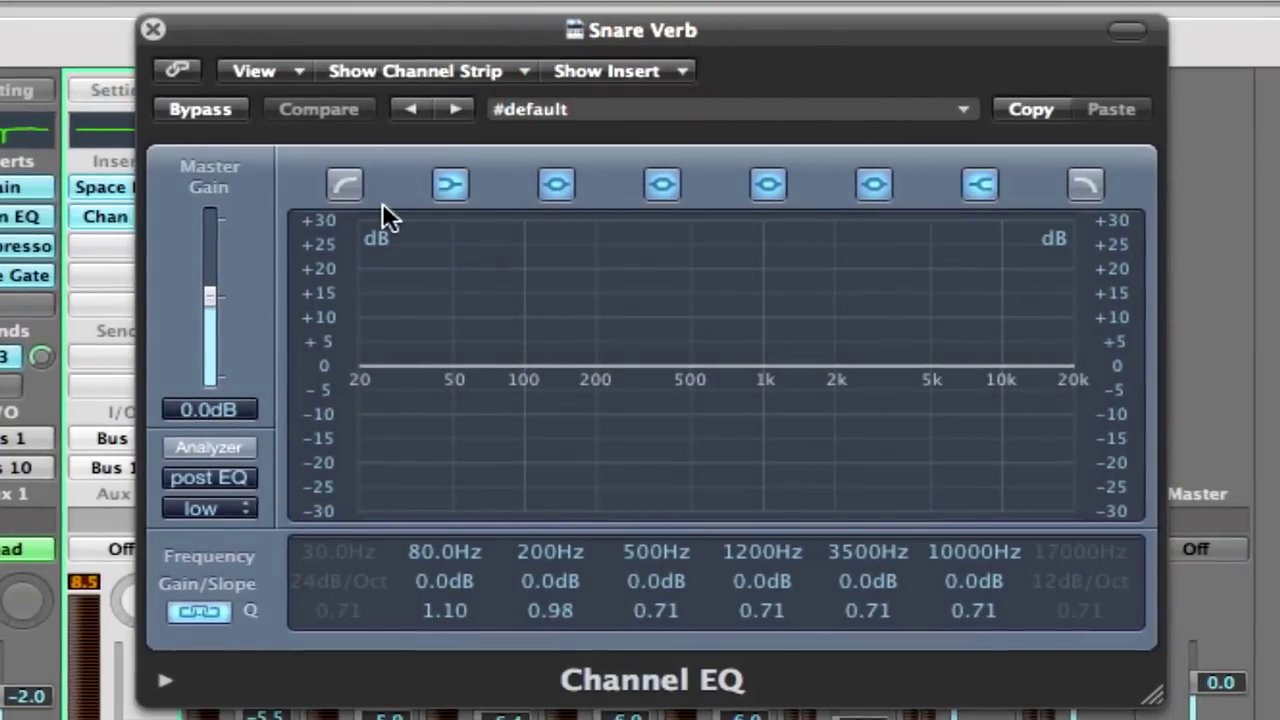
# Enable the Channel EQ's low cut band at 102 Hz with an 18 dB/Oct slope, and close the plug-in
pyautogui.click(345, 184)
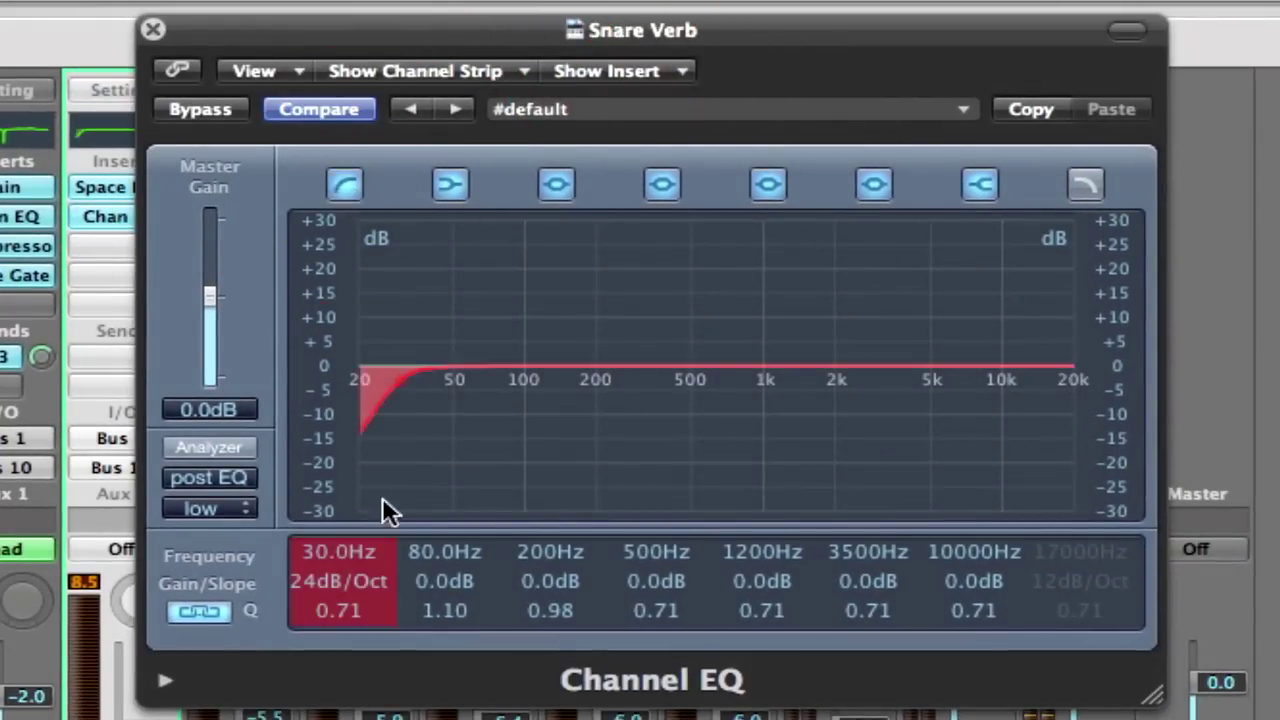
pyautogui.moveTo(348, 578); pyautogui.dragTo(372, 430)
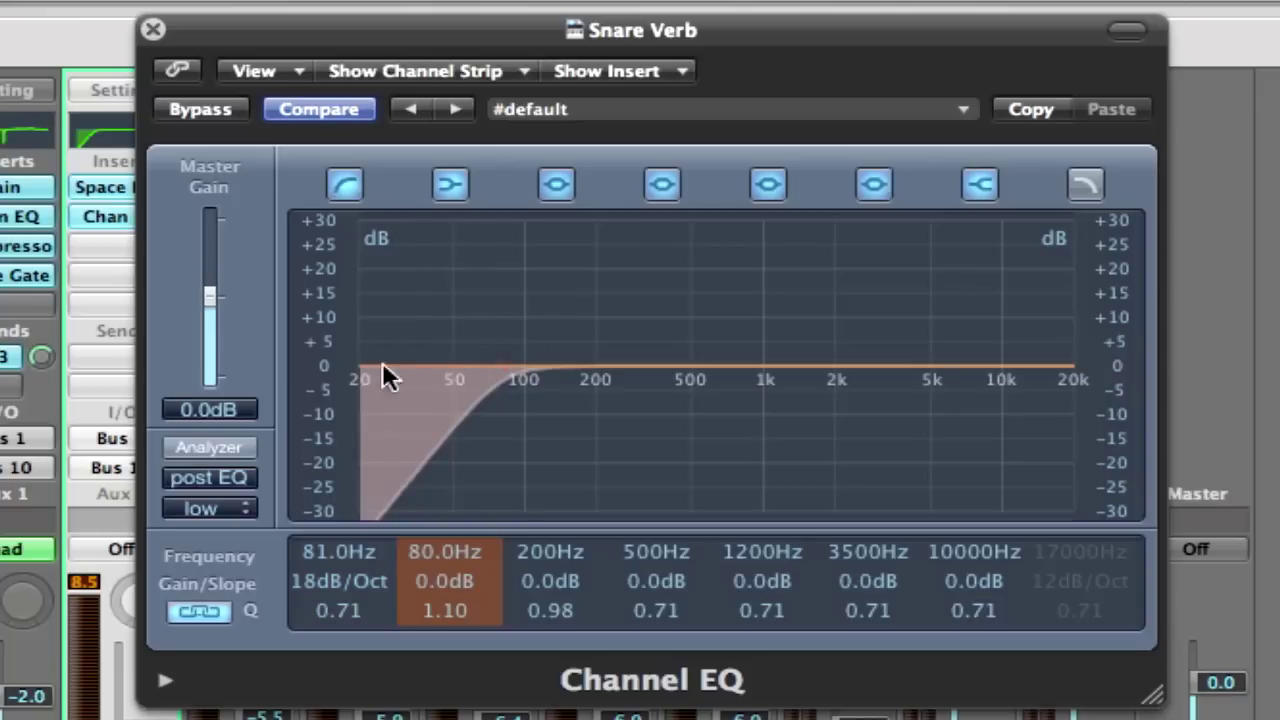
pyautogui.moveTo(348, 560); pyautogui.dragTo(358, 538)
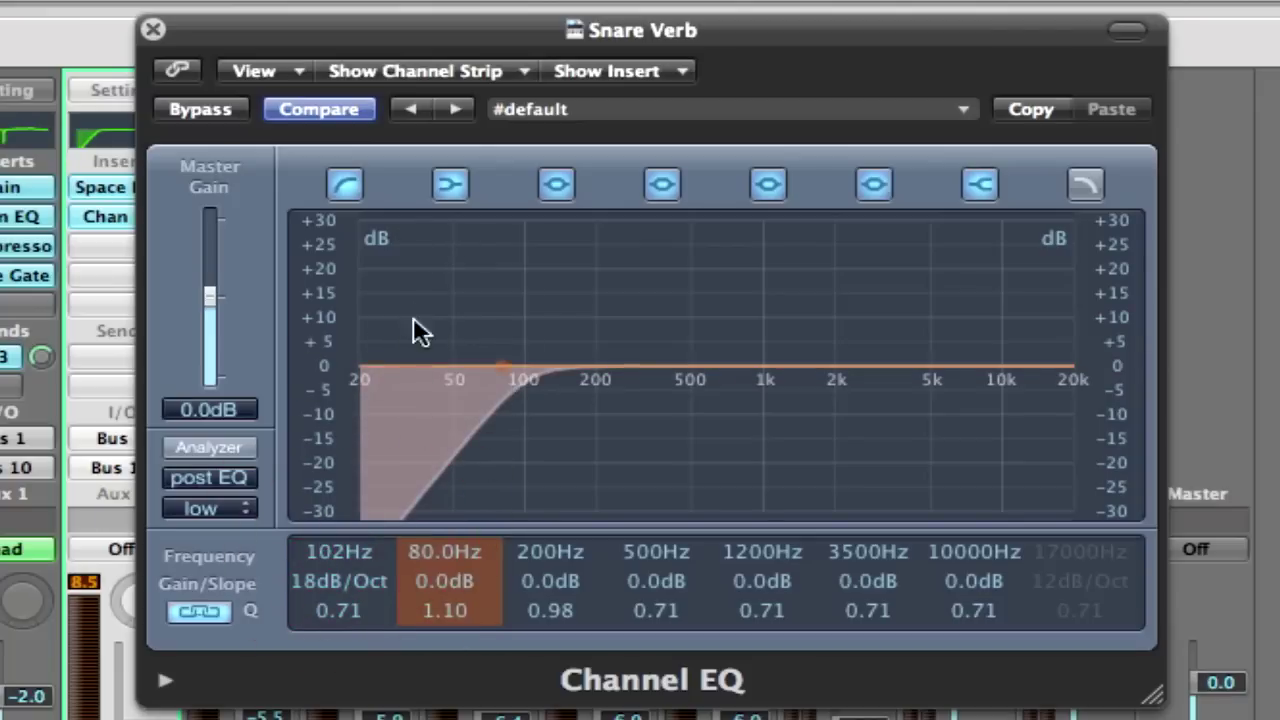
pyautogui.click(155, 30)
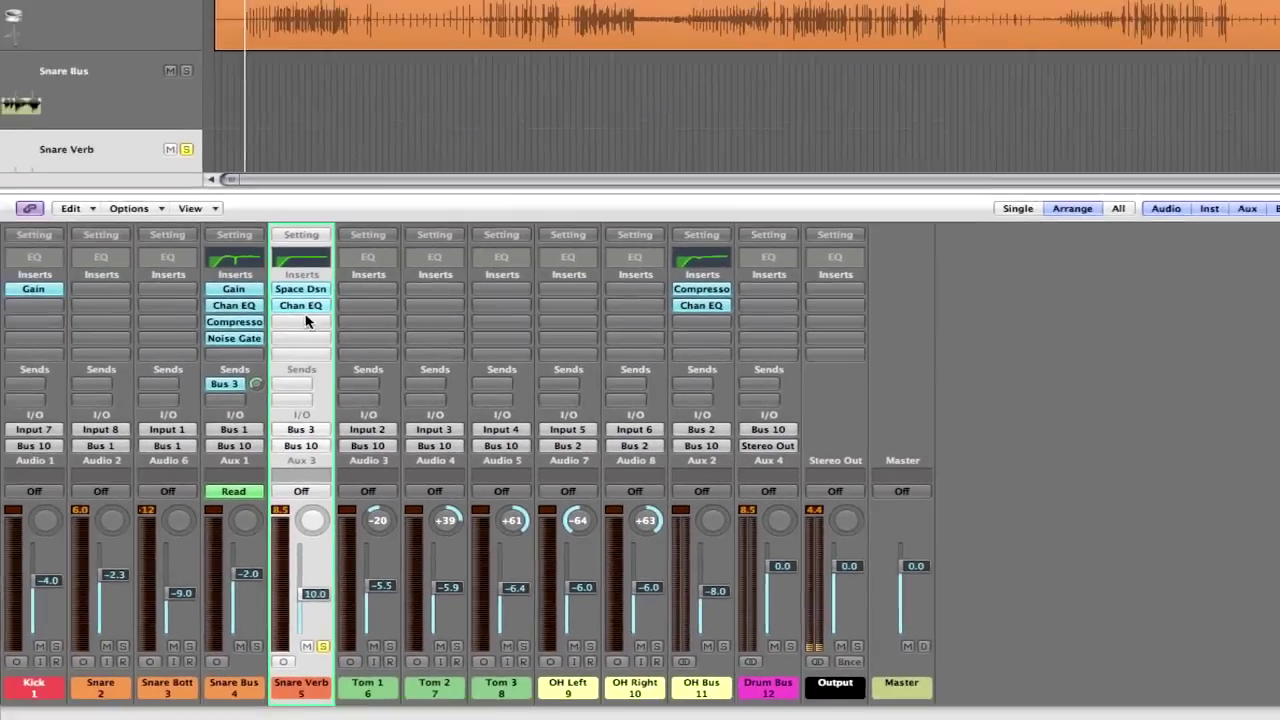
# Remove the Channel EQ from the Snare Verb channel's inserts
pyautogui.click(300, 305)
pyautogui.click(298, 301)
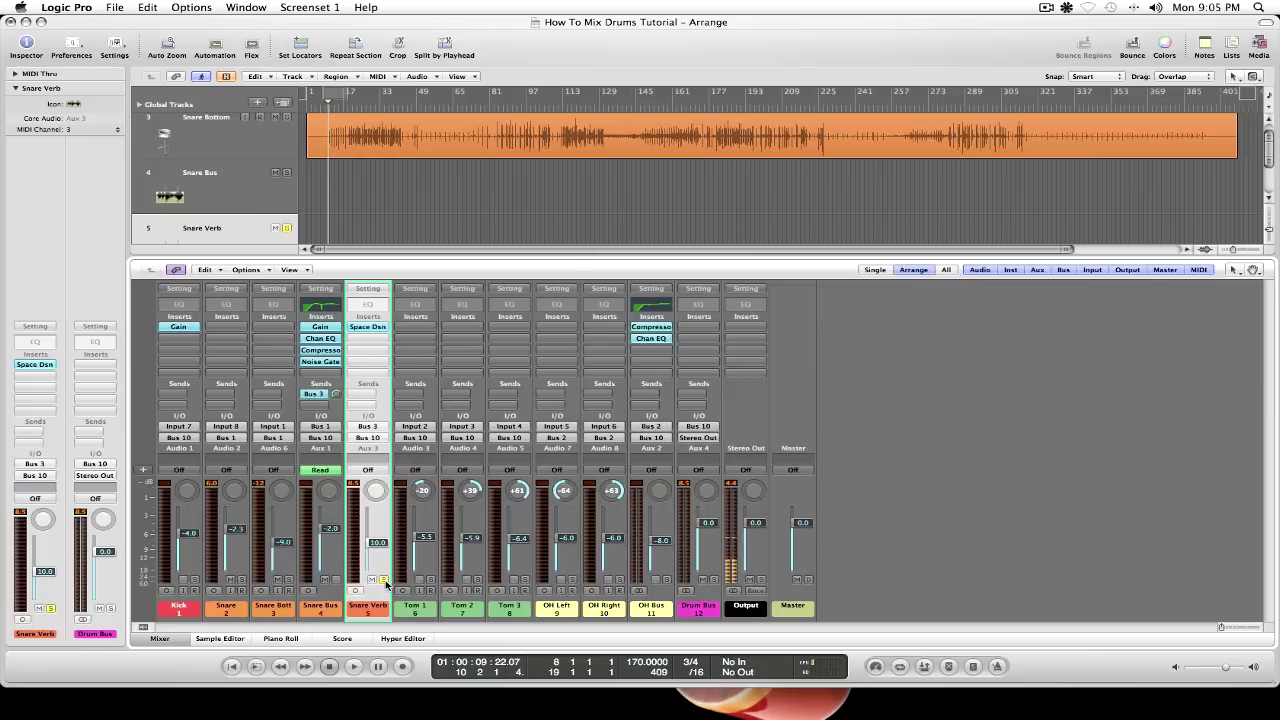
# Solo the Snare Bus alongside Snare Verb, lower the Snare Verb fader to -14.2 dB, and set the playhead to about bar 10
pyautogui.click(337, 580)
pyautogui.scroll(2, 351, 232)
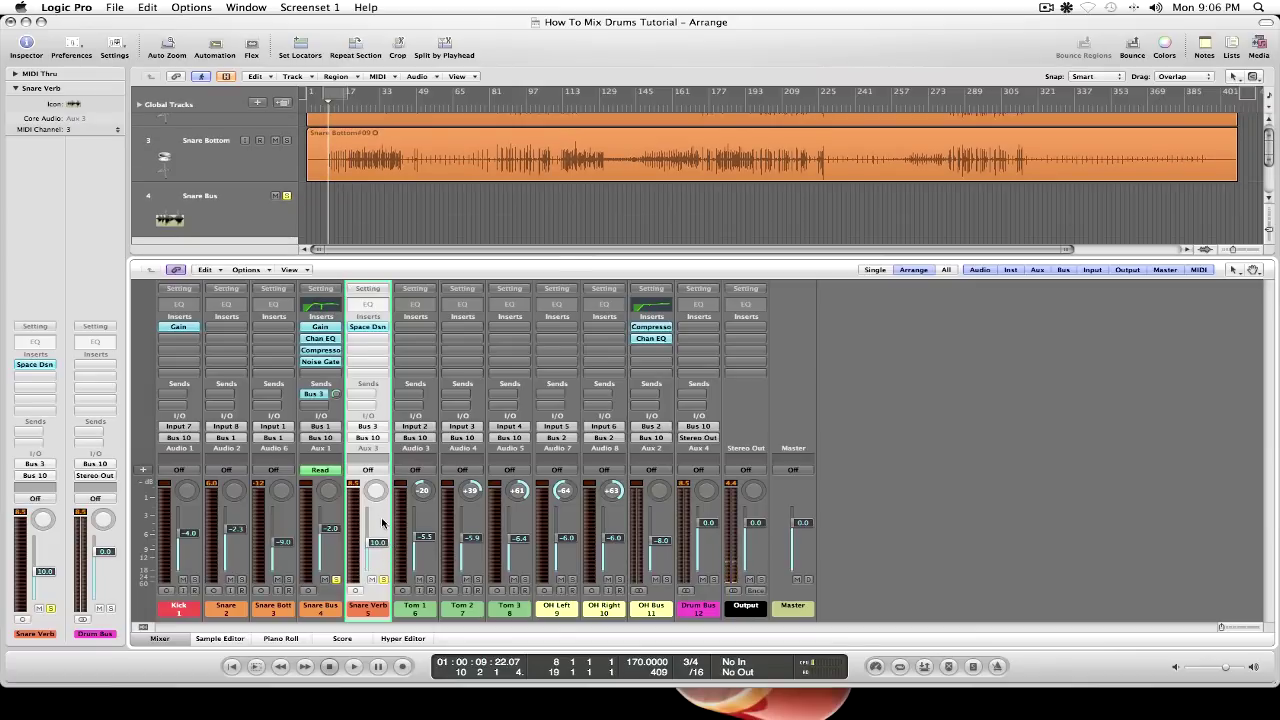
pyautogui.moveTo(388, 546)
pyautogui.mouseDown()
pyautogui.moveTo(380, 560)
pyautogui.moveTo(377, 540)
pyautogui.moveTo(375, 586)
pyautogui.moveTo(377, 566)
pyautogui.mouseUp()
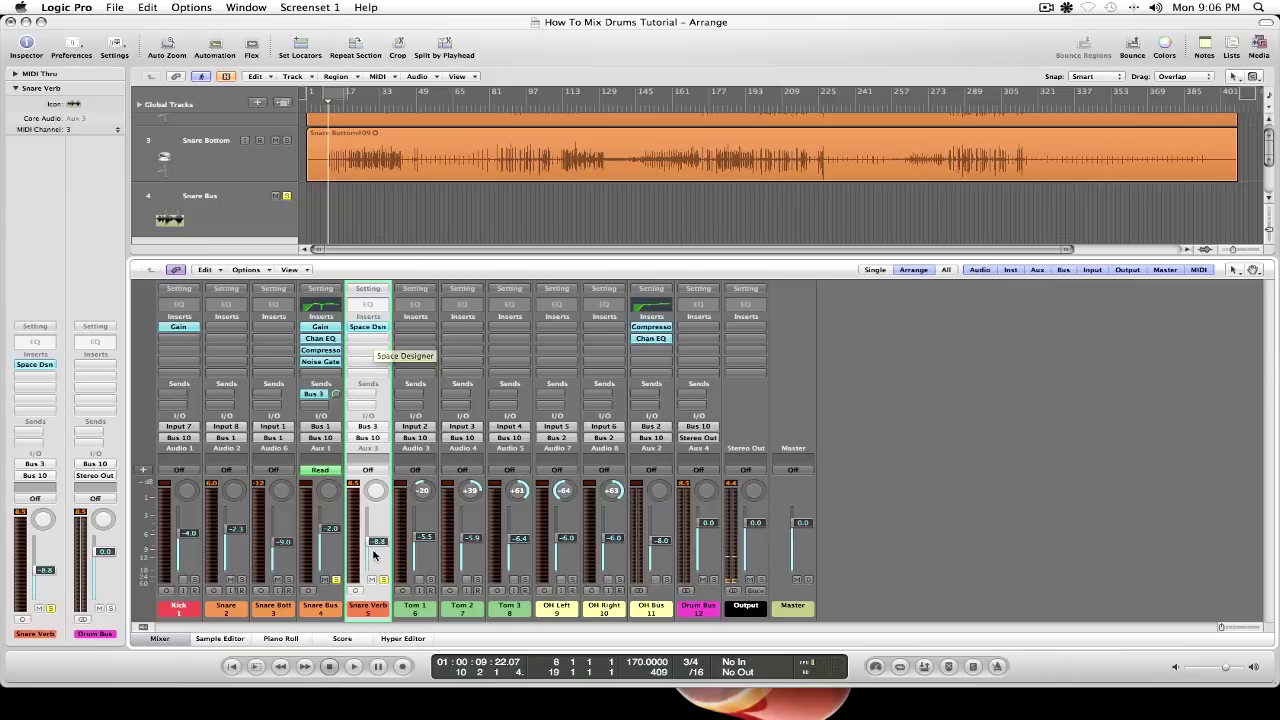
pyautogui.moveTo(376, 547)
pyautogui.mouseDown()
pyautogui.moveTo(383, 537)
pyautogui.moveTo(378, 562)
pyautogui.mouseUp()
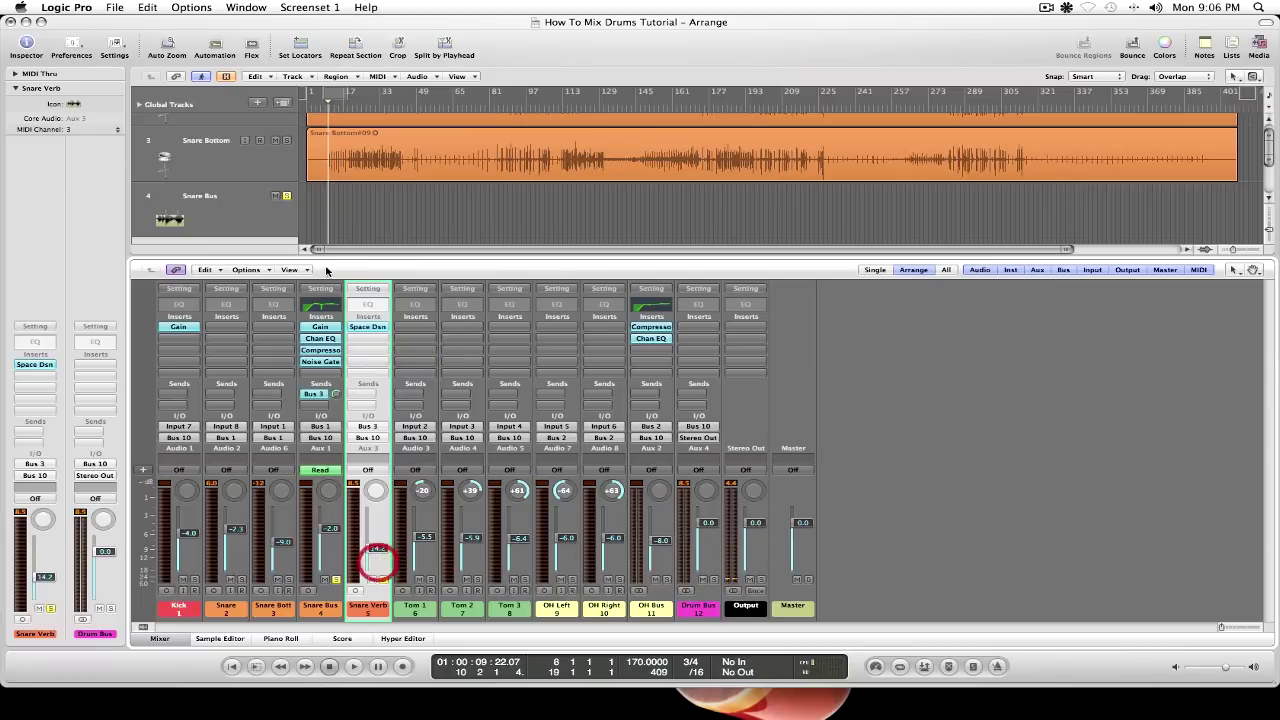
pyautogui.click(330, 106)
pyautogui.scroll(2, 395, 163)
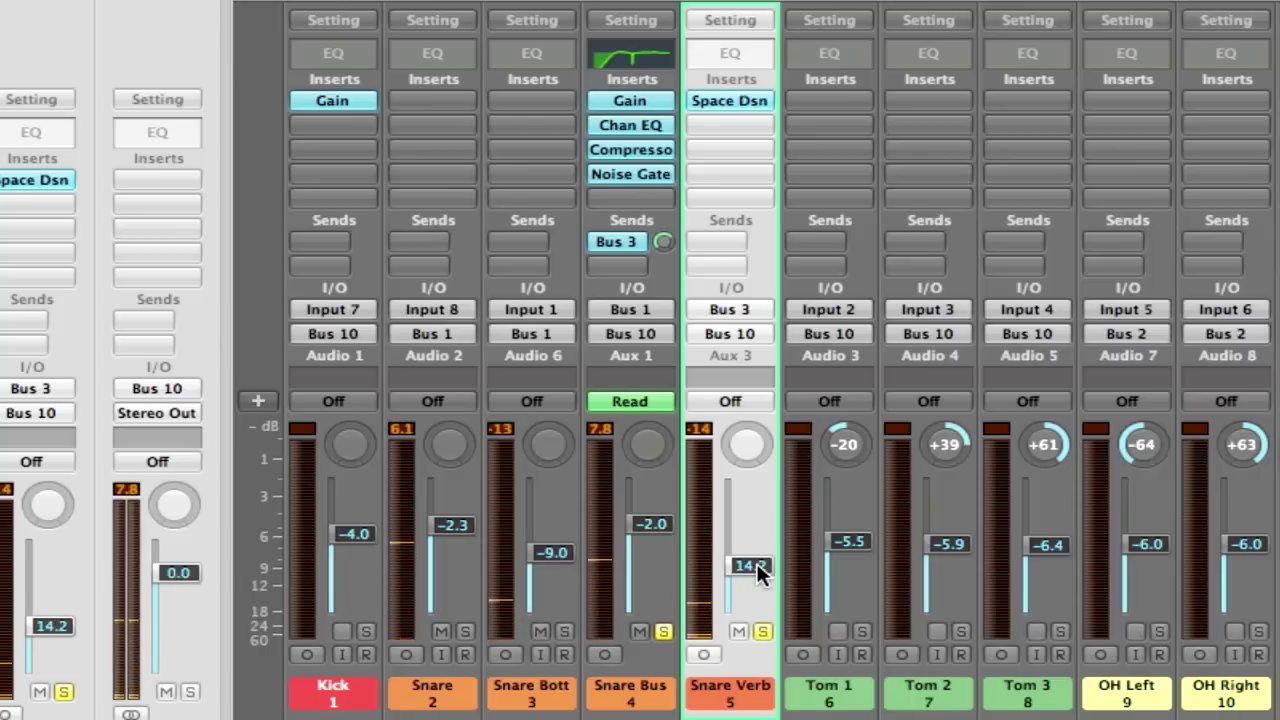
# Unsolo the Snare Bus and Snare Verb channels, and lower the Snare Verb fader to -37.0 dB within the full drum mix
pyautogui.moveTo(757, 563); pyautogui.dragTo(752, 632)
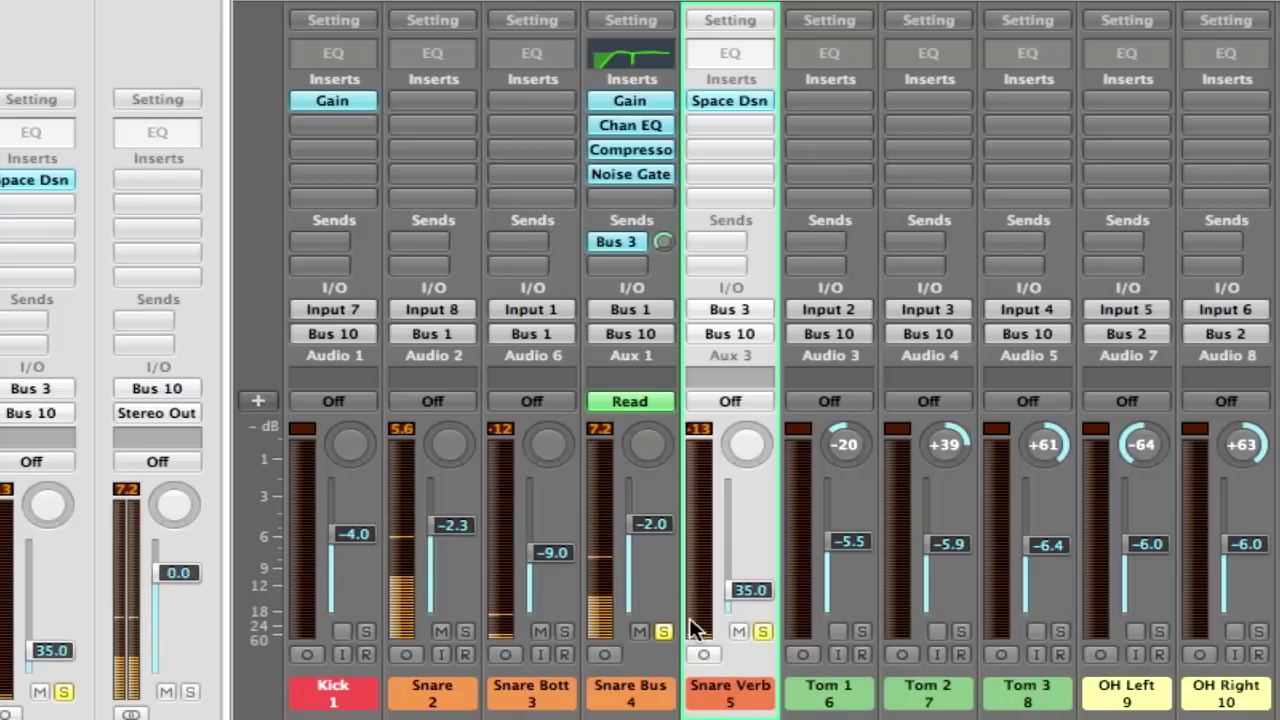
pyautogui.click(663, 631)
pyautogui.click(761, 633)
pyautogui.click(761, 633)
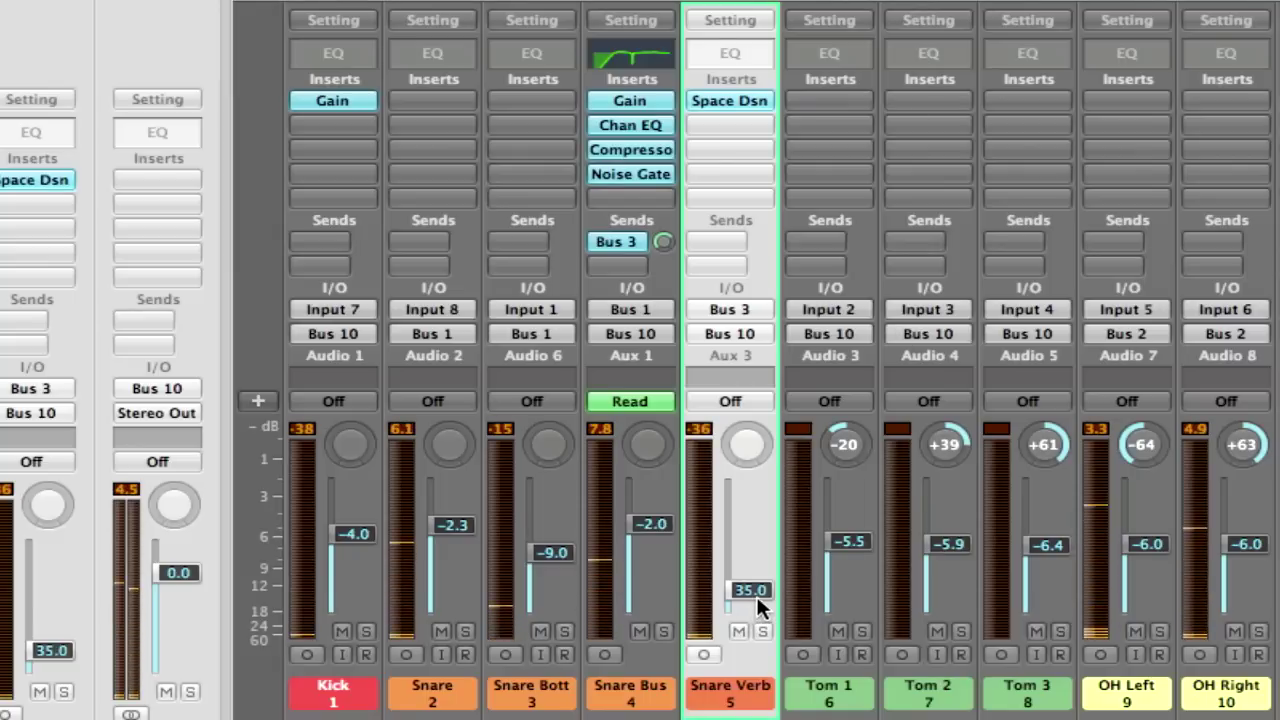
pyautogui.moveTo(758, 593); pyautogui.dragTo(766, 598)
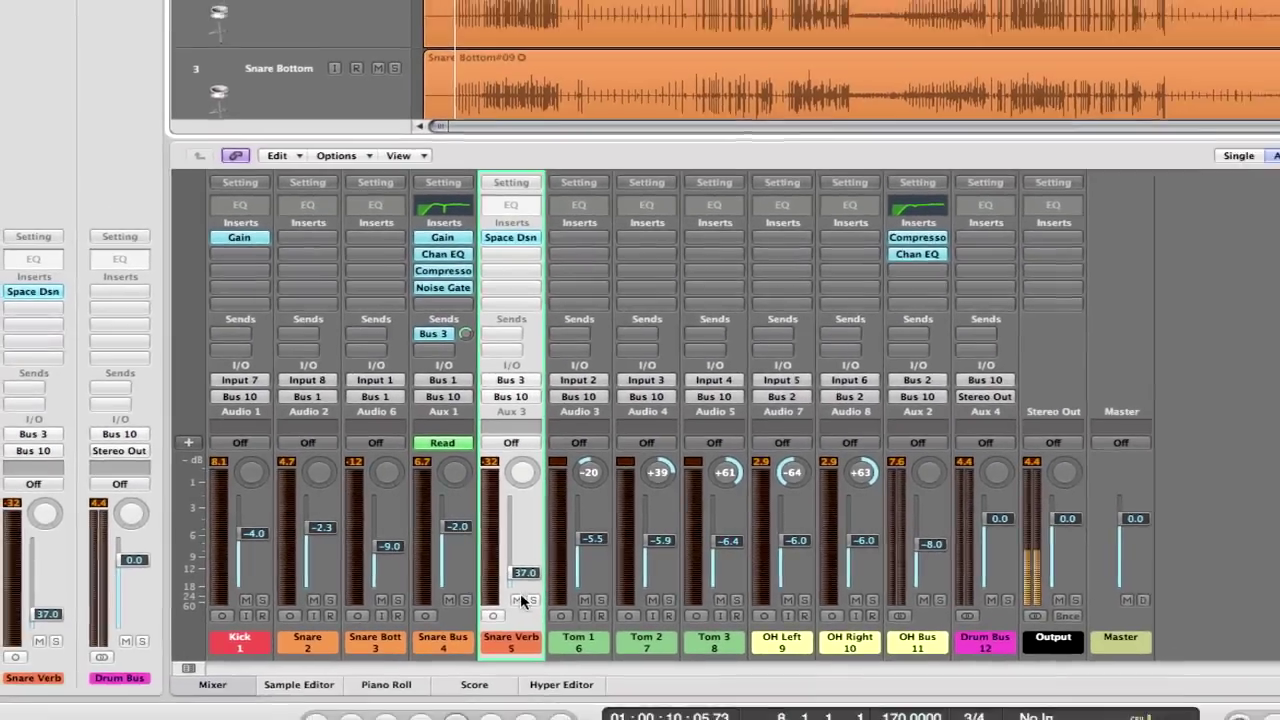
# Mute Snare Verb, play the full drum mix from bar 10, unmute the reverb during playback to compare, and stop
pyautogui.click(521, 600)
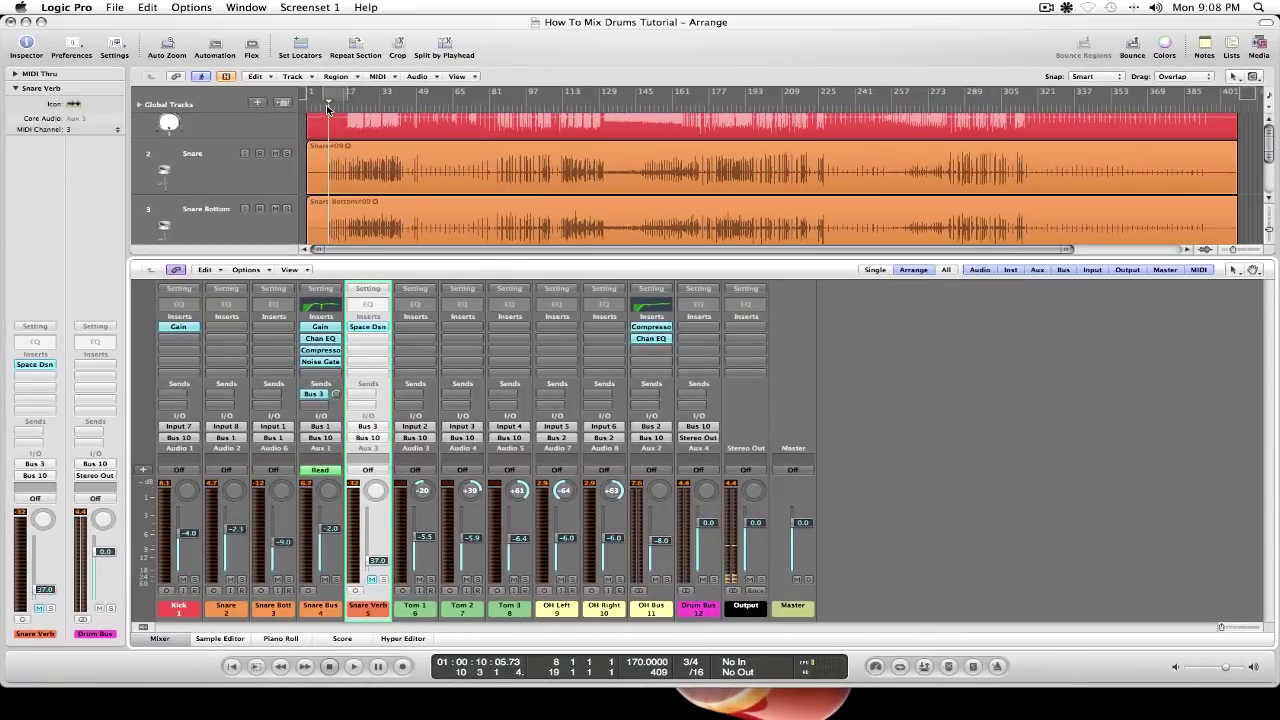
pyautogui.click(327, 108)
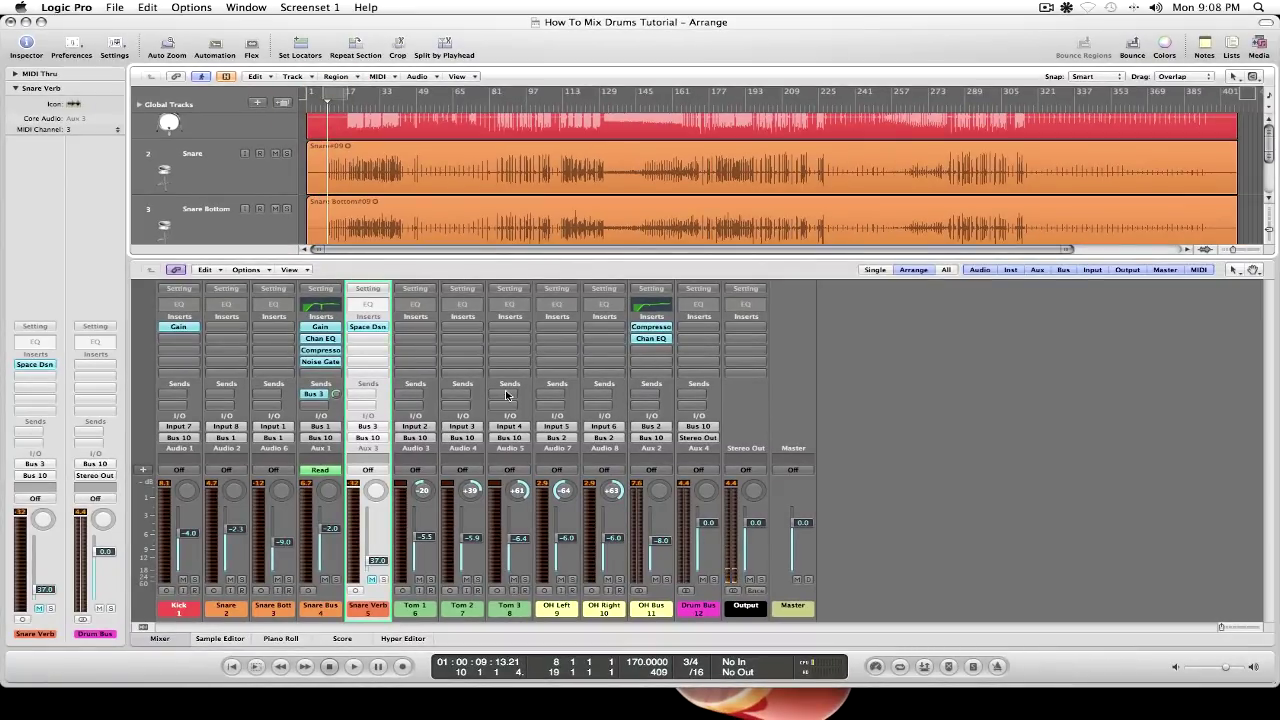
pyautogui.press('space')
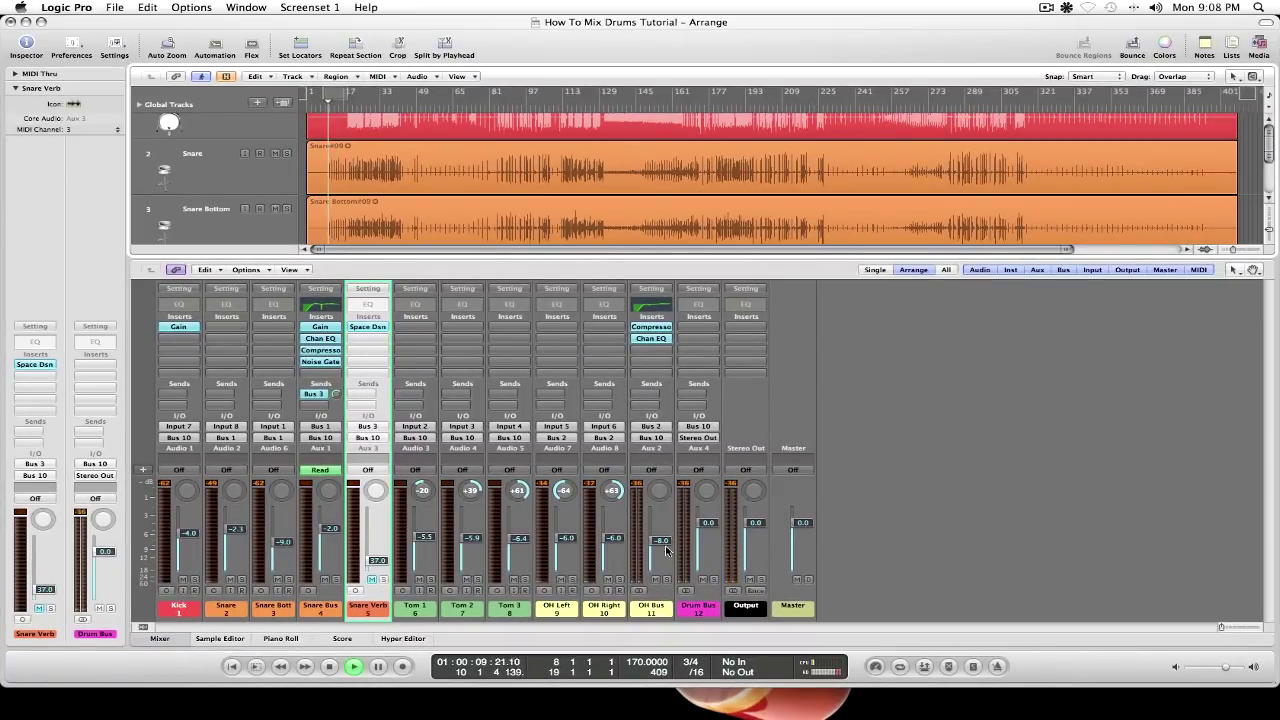
pyautogui.click(374, 583)
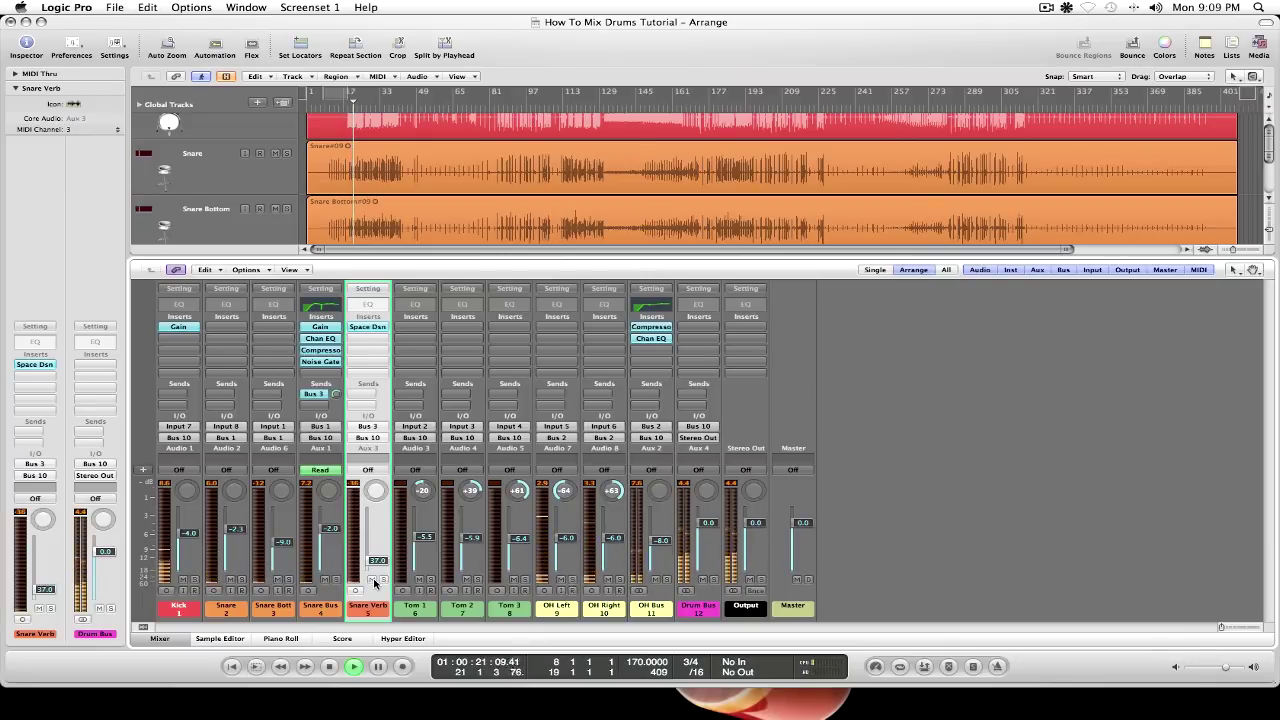
pyautogui.press('space')
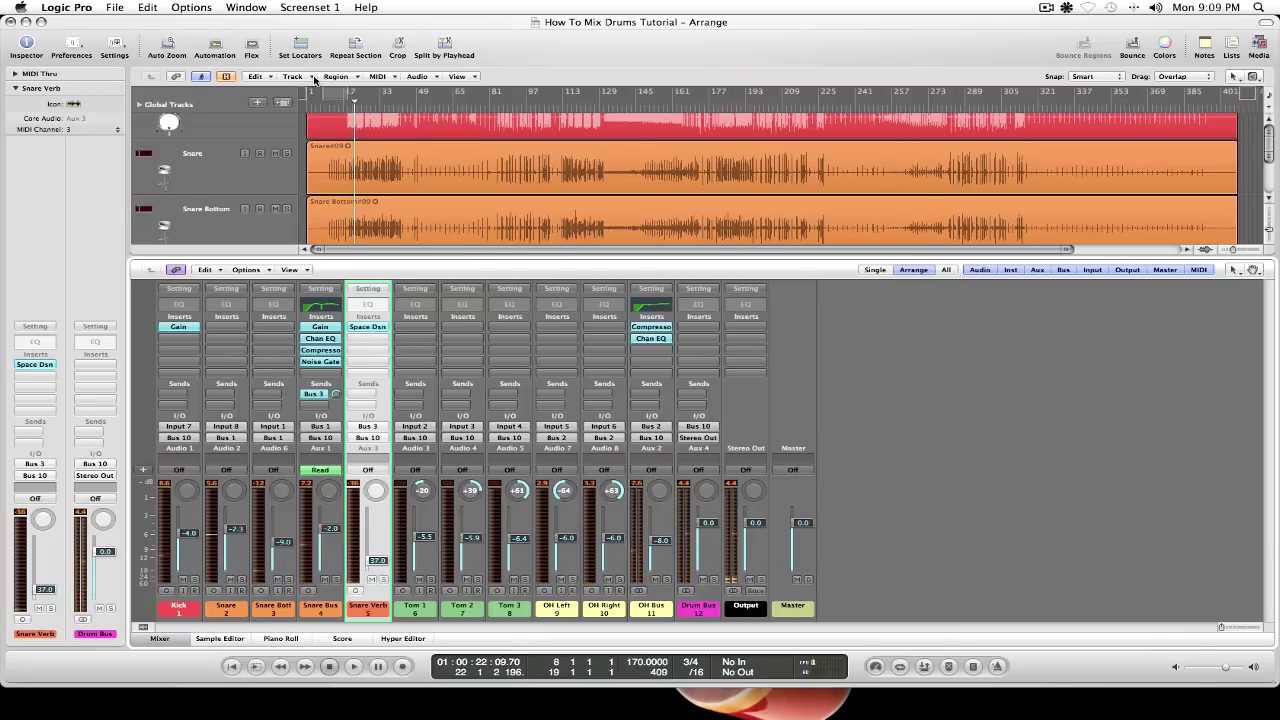
# Compare the mix without and with Snare Verb once more from bar 10, muting it first and unmuting it during playback
pyautogui.click(325, 109)
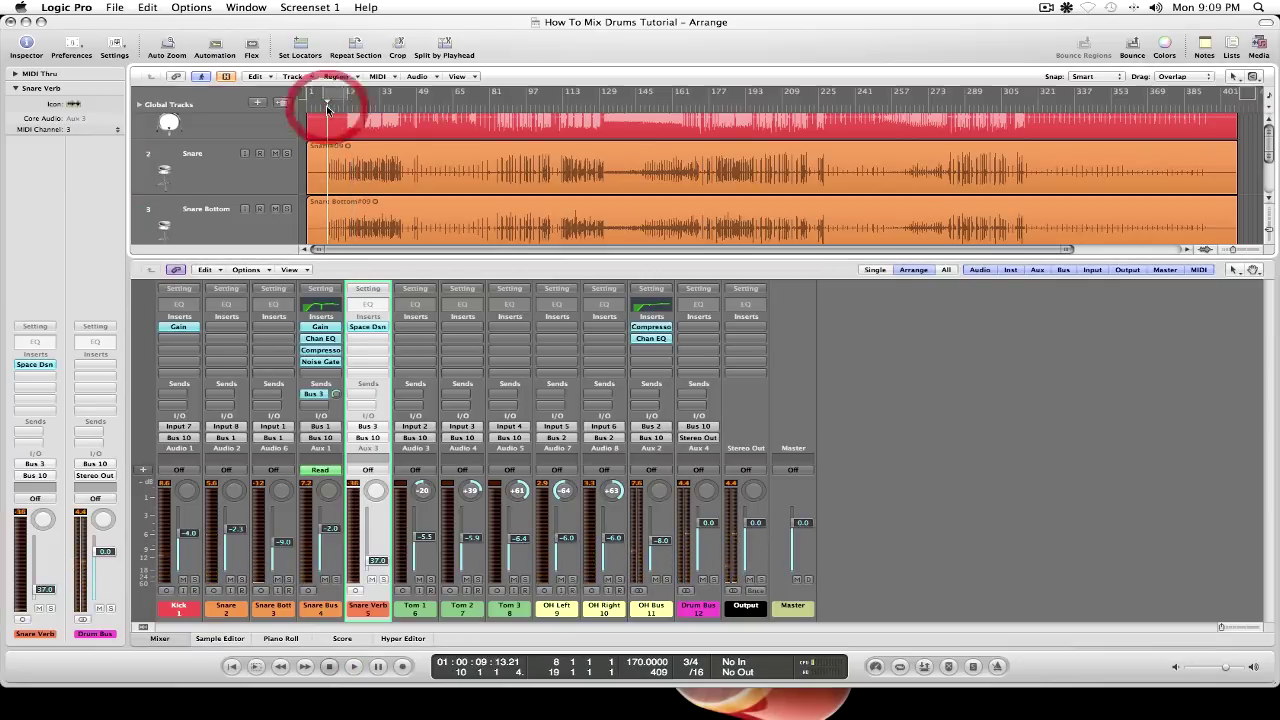
pyautogui.click(371, 580)
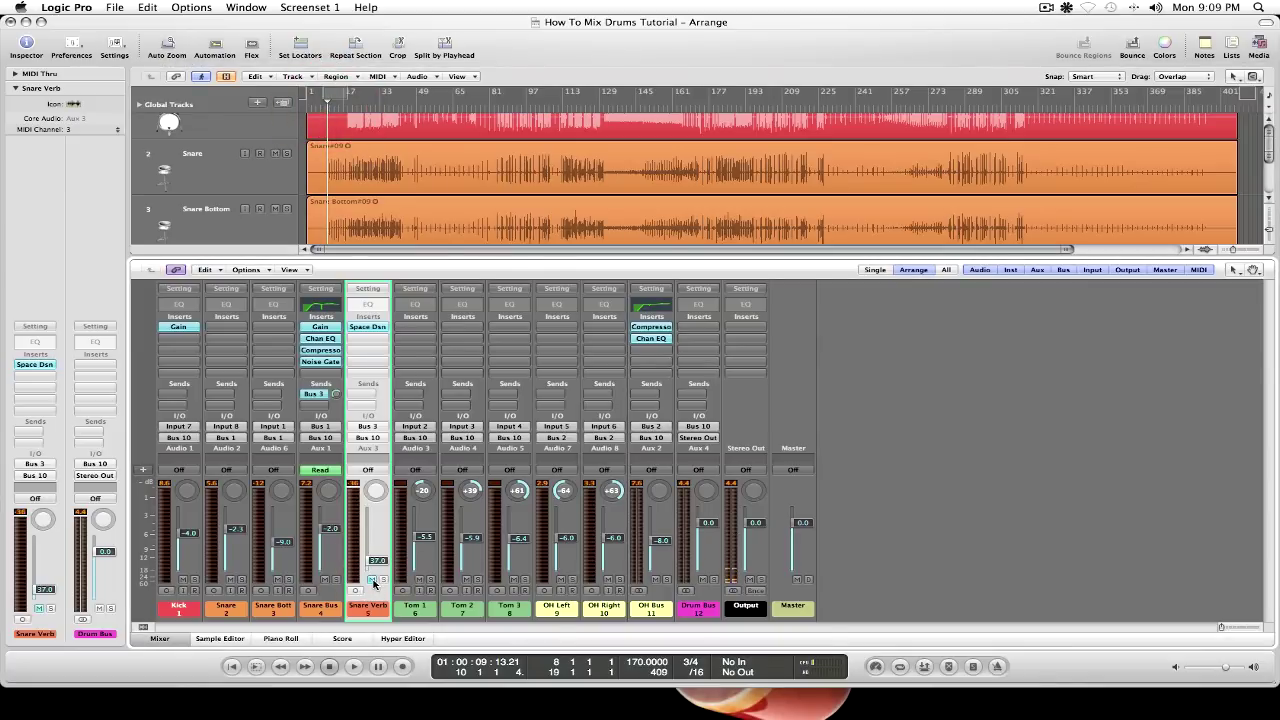
pyautogui.press('space')
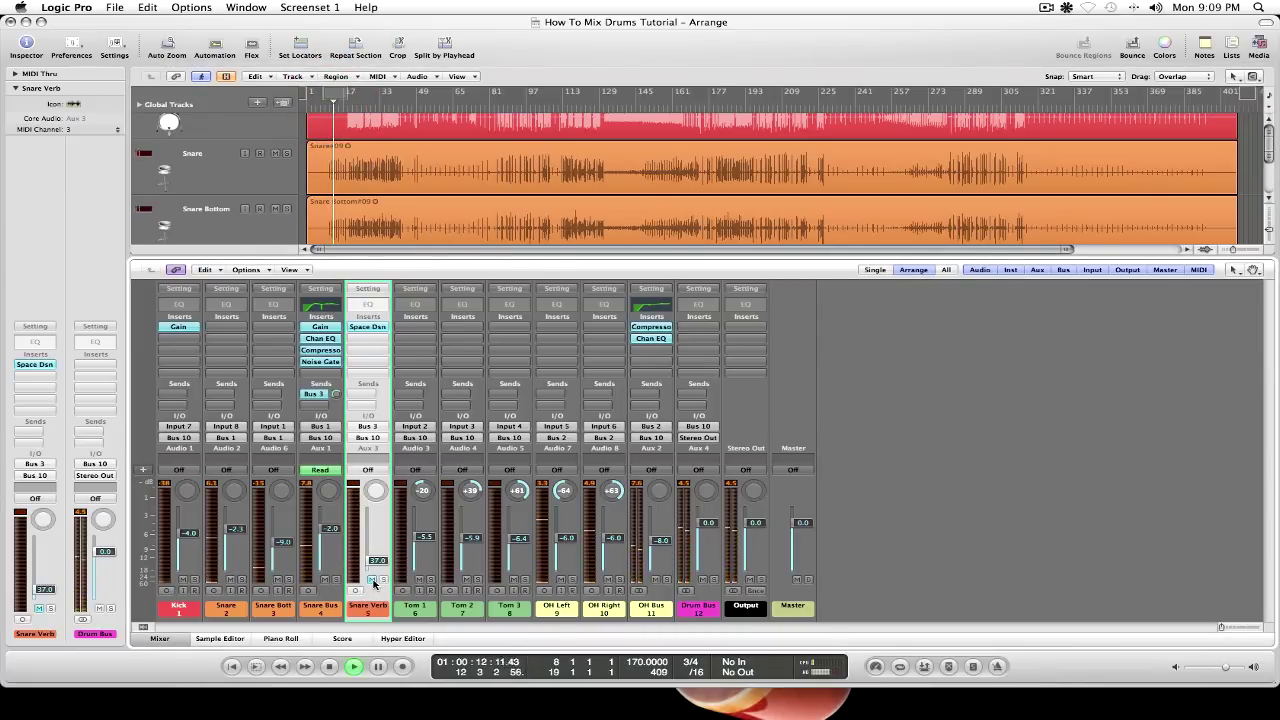
pyautogui.click(372, 580)
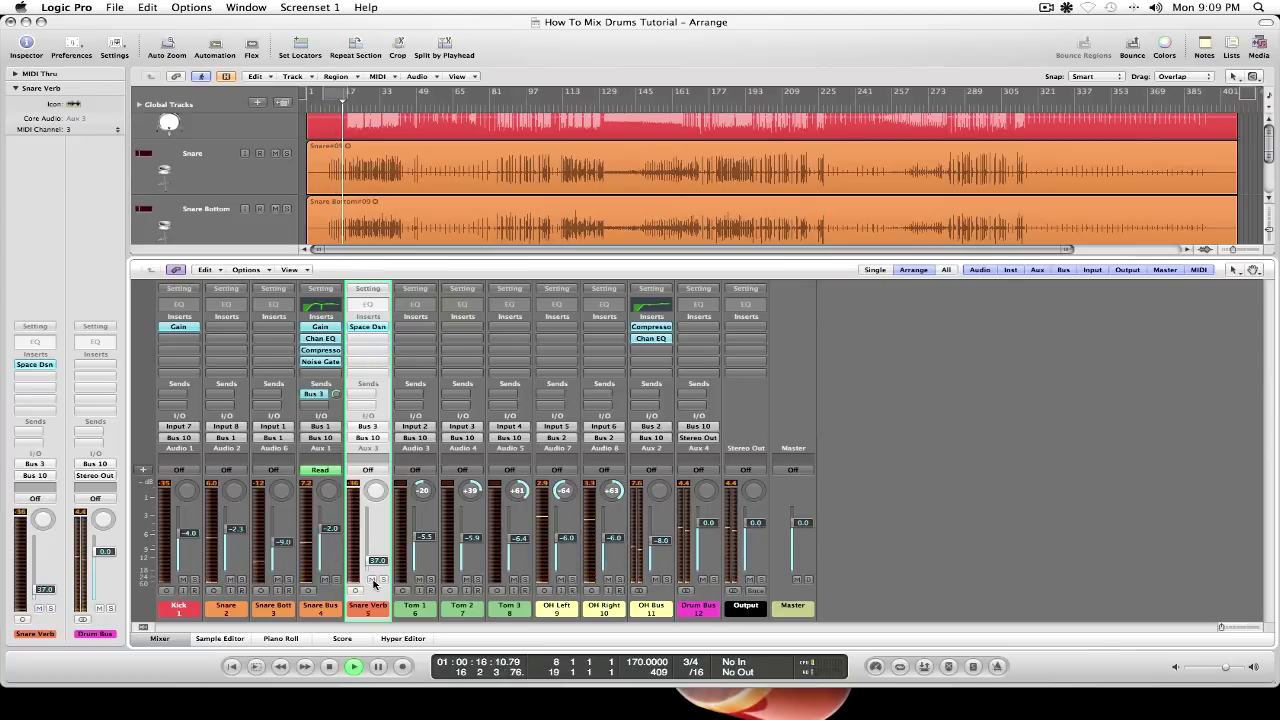
pyautogui.press('space')
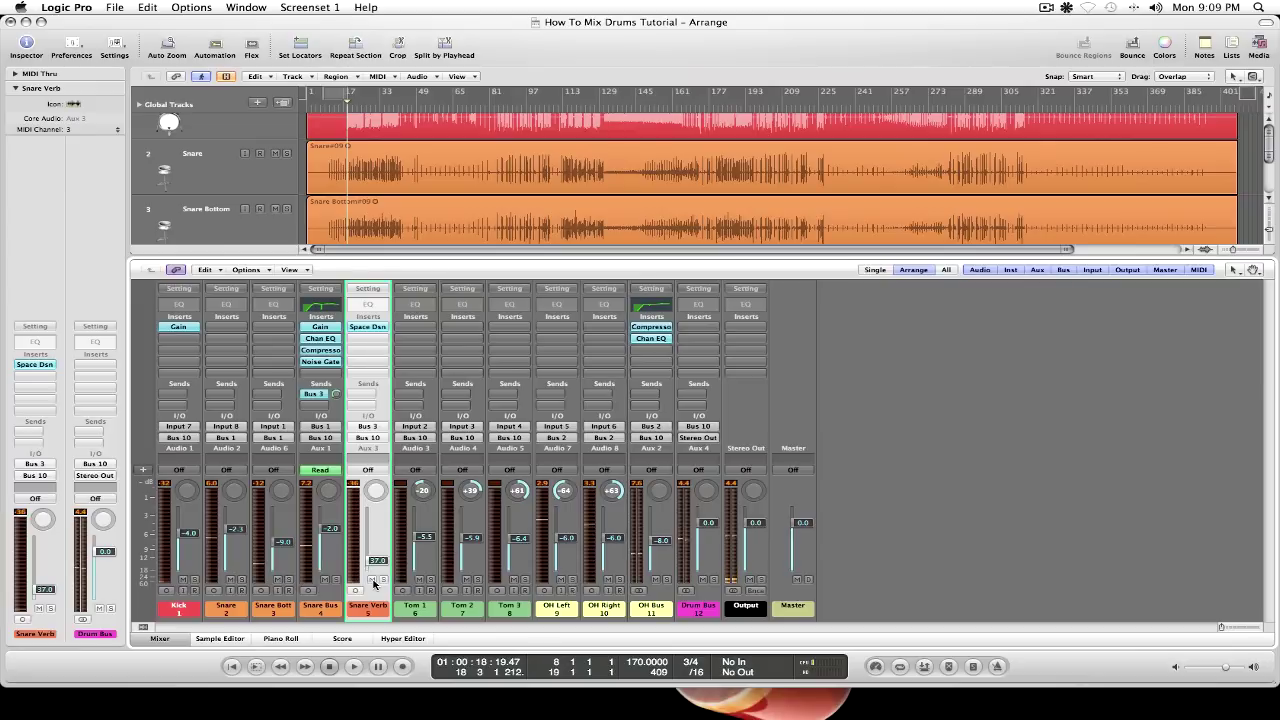